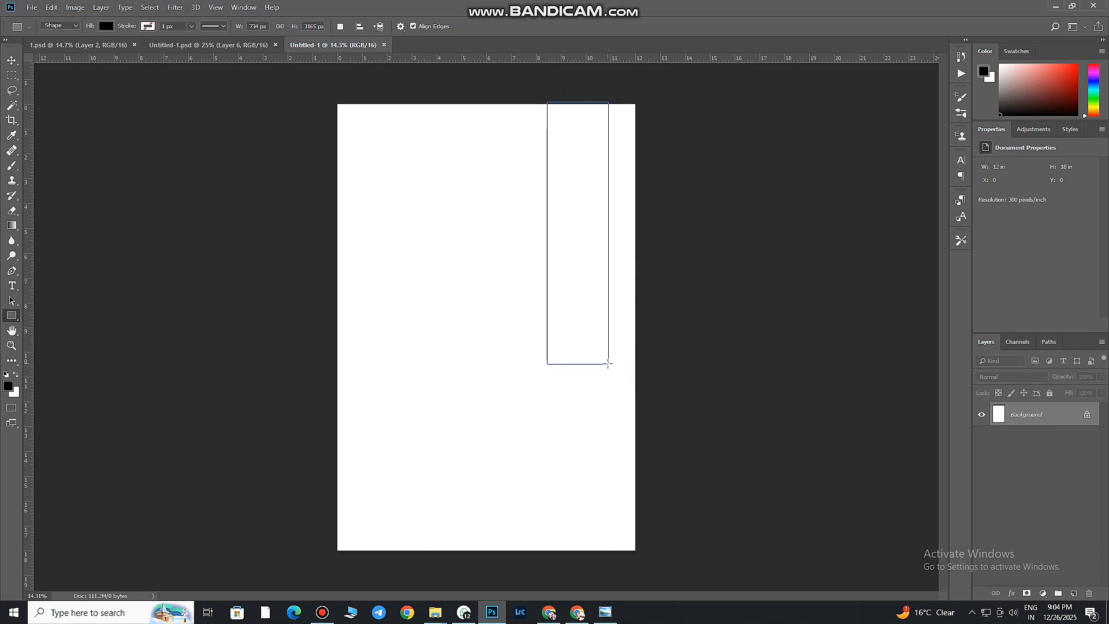
# Move the black rectangle left to X 2323 px and align it with the page's top edge at Y 0 px
pyautogui.click(14, 61)
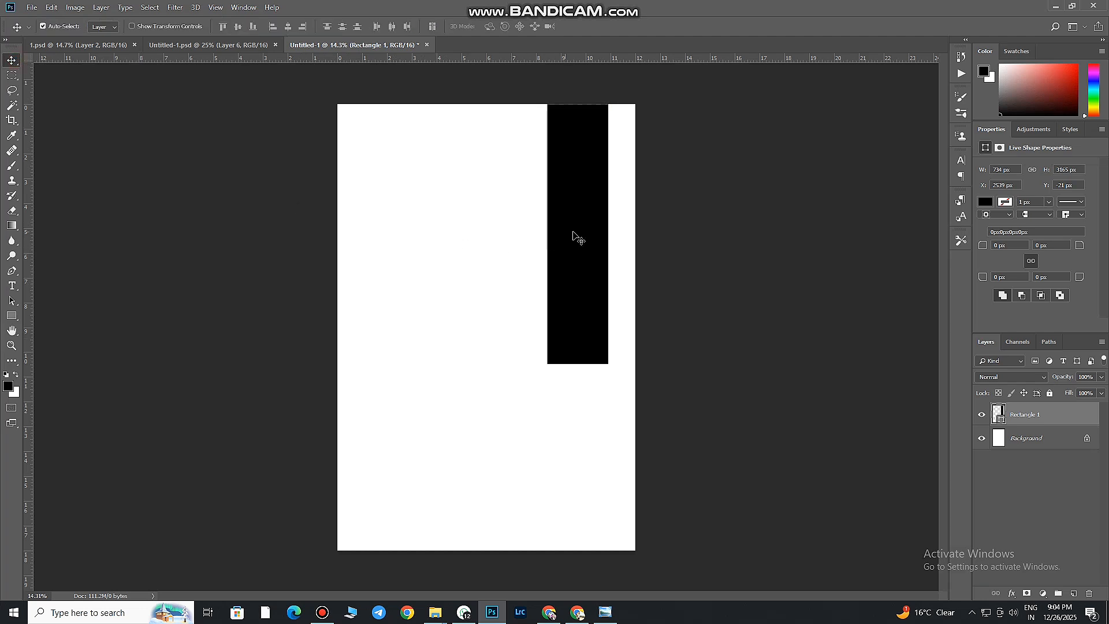
pyautogui.moveTo(578, 246); pyautogui.dragTo(560, 249)
pyautogui.moveTo(558, 312)
pyautogui.mouseDown()
pyautogui.moveTo(557, 355)
pyautogui.moveTo(559, 312)
pyautogui.mouseUp()
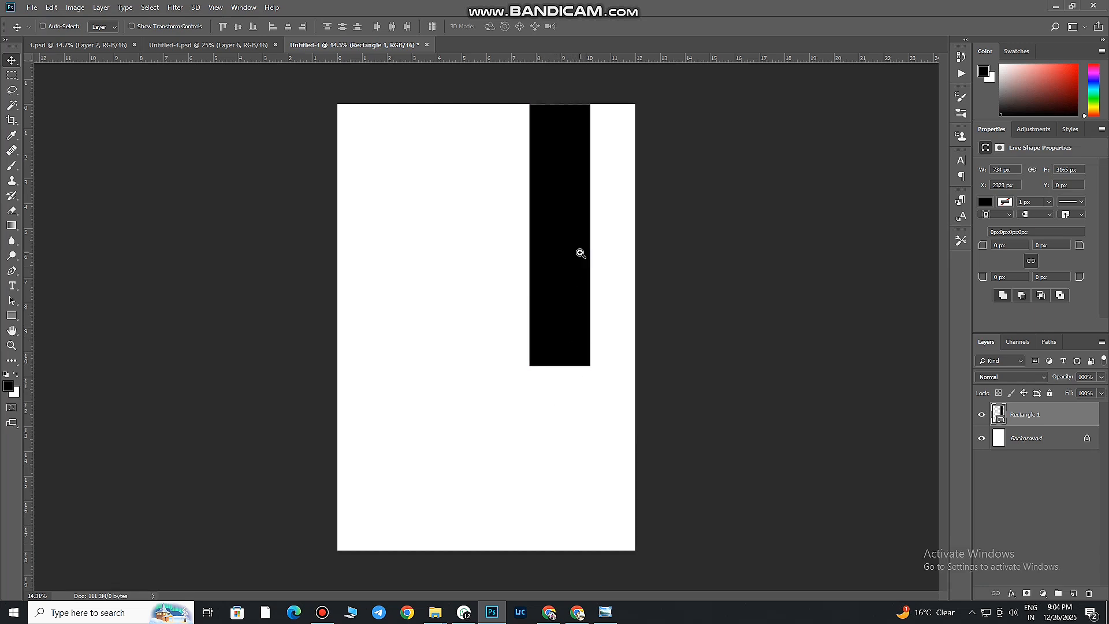
pyautogui.moveTo(543, 310); pyautogui.dragTo(540, 312)
# Place the sitting child cutout "Adobe Express - file (14)" from Downloads, sized to the page's lower right area over the black bar's lower end
pyautogui.moveTo(435, 612)
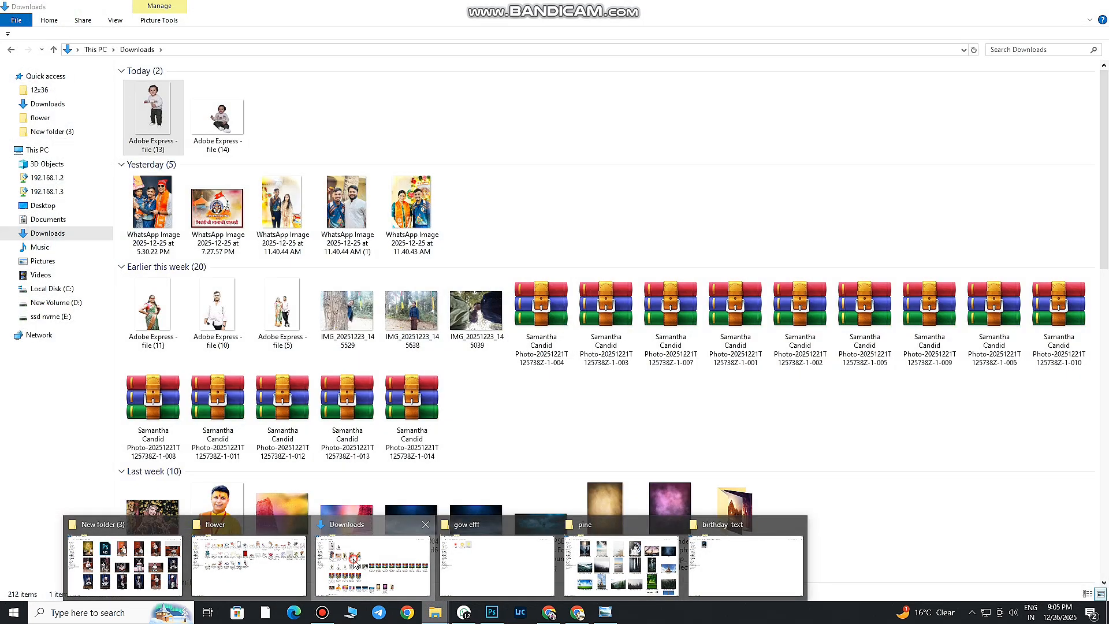
pyautogui.click(335, 564)
pyautogui.moveTo(218, 119); pyautogui.dragTo(540, 426)
pyautogui.moveTo(640, 430); pyautogui.dragTo(700, 532)
pyautogui.moveTo(622, 424); pyautogui.dragTo(636, 485)
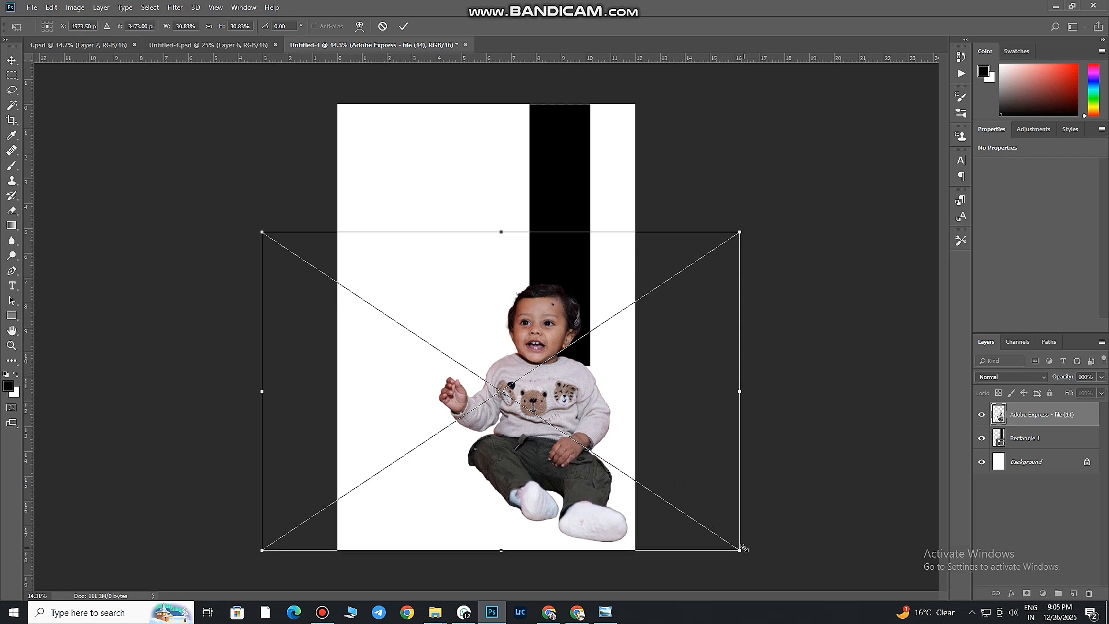
pyautogui.moveTo(741, 550); pyautogui.dragTo(700, 522)
pyautogui.moveTo(656, 470)
pyautogui.mouseDown()
pyautogui.moveTo(679, 477)
pyautogui.moveTo(663, 485)
pyautogui.mouseUp()
pyautogui.click(403, 26)
# Stretch the black rectangle downward to about 117% height so it extends behind the sitting child's shoulder
pyautogui.moveTo(569, 323); pyautogui.dragTo(569, 324)
pyautogui.hotkey('ctrl', 't')
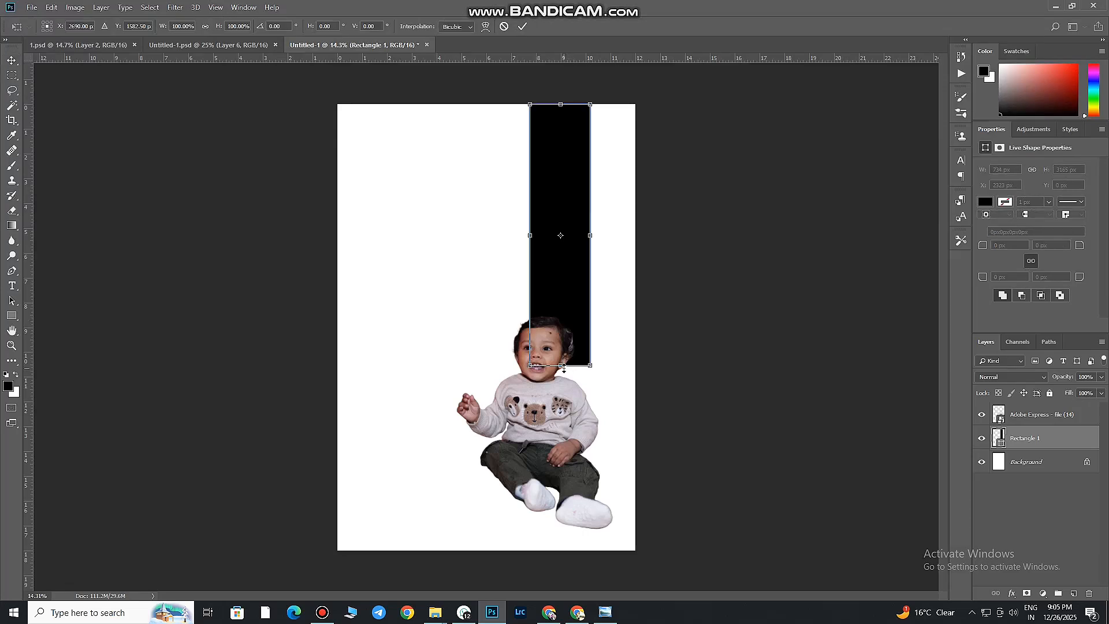
pyautogui.moveTo(560, 365); pyautogui.dragTo(563, 411)
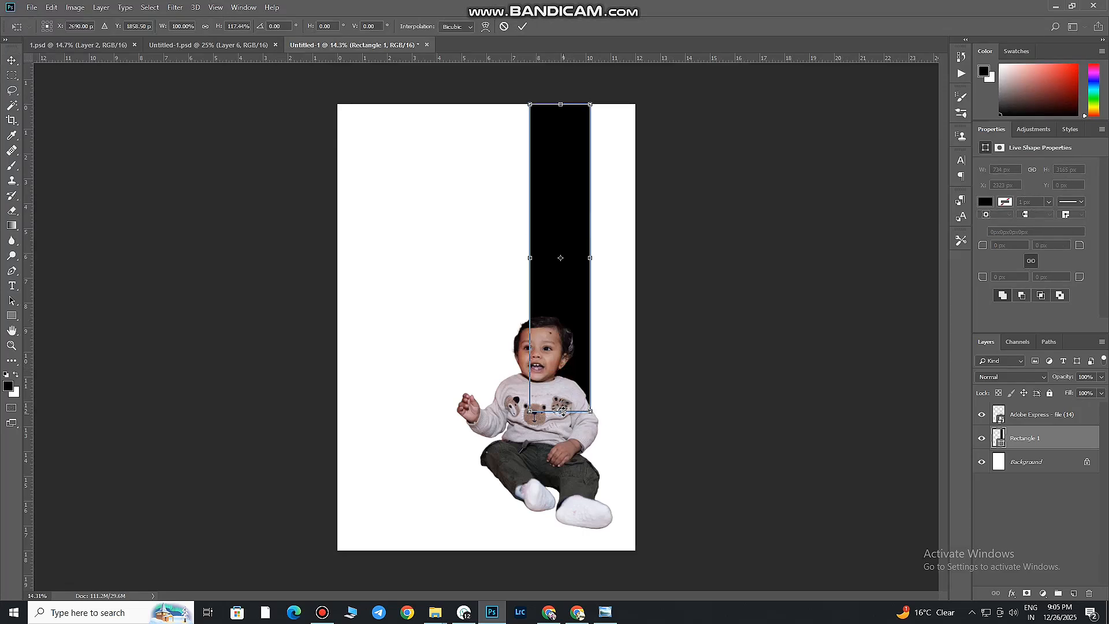
pyautogui.click(522, 26)
# Draw a Pen path on the cutout layer along the hair beside the child's ear, looping outside around the pale fringe
pyautogui.moveTo(564, 230); pyautogui.dragTo(611, 312)
pyautogui.moveTo(671, 477); pyautogui.dragTo(487, 294)
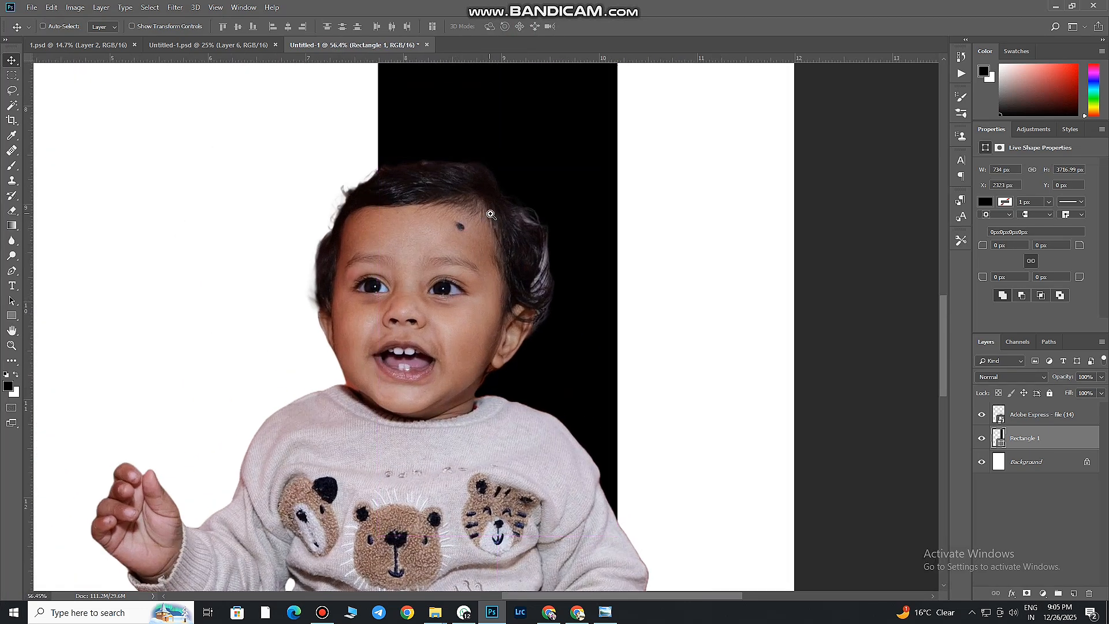
pyautogui.moveTo(490, 214); pyautogui.dragTo(504, 232)
pyautogui.keyDown('ctrl'); pyautogui.click(464, 223); pyautogui.keyUp('ctrl')
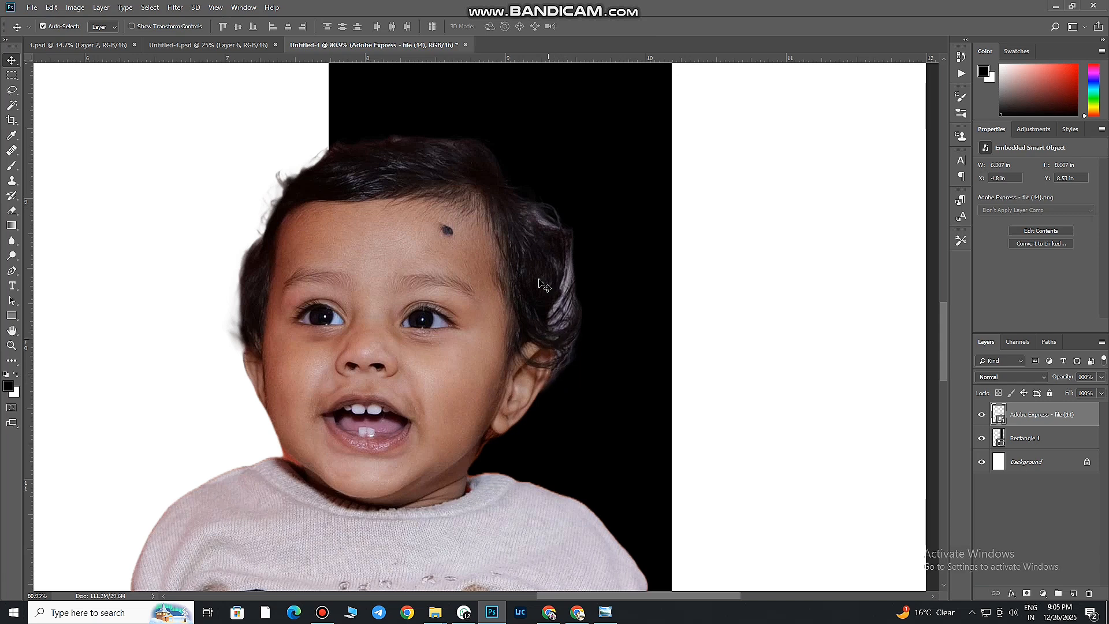
pyautogui.scroll(2, 559, 223)
pyautogui.click(12, 271)
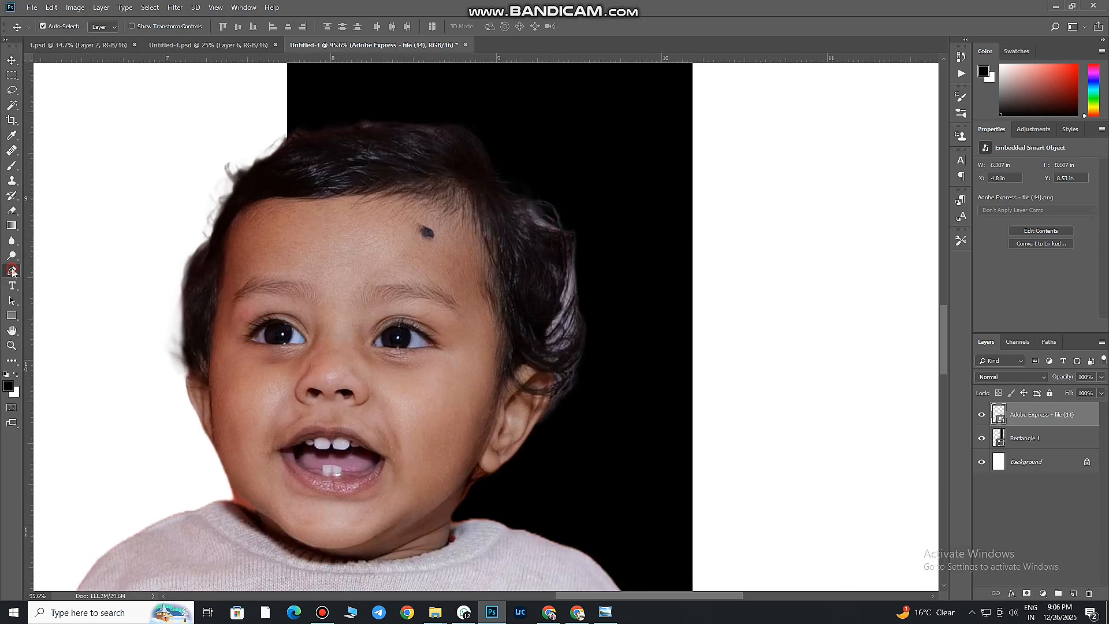
pyautogui.click(524, 197)
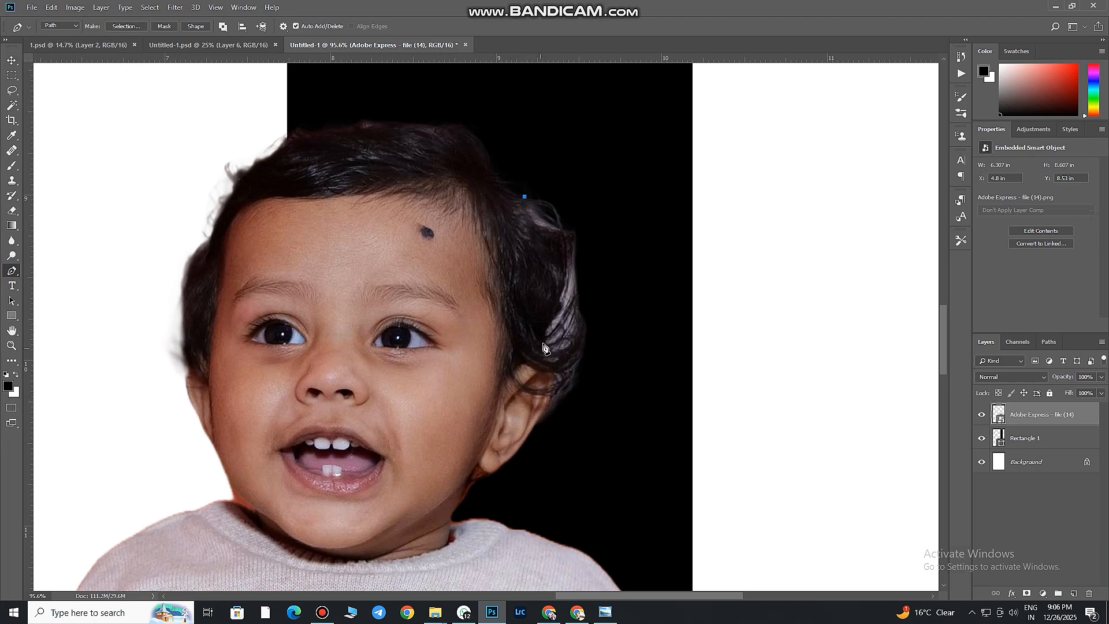
pyautogui.hotkey('ctrl', 'z')
pyautogui.scroll(3, 548, 411)
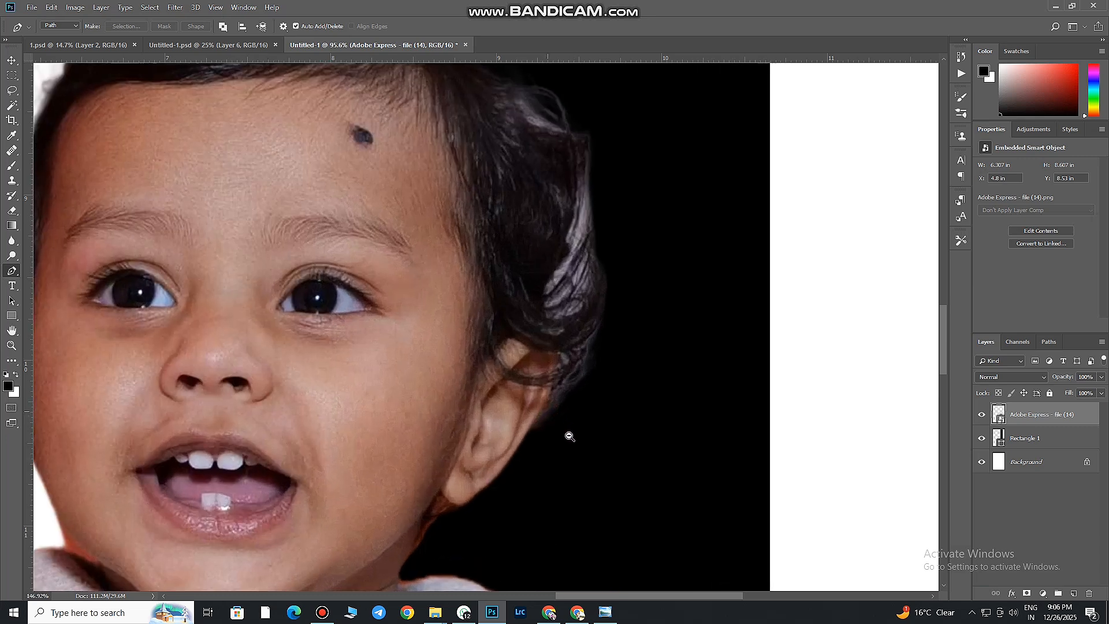
pyautogui.click(530, 430)
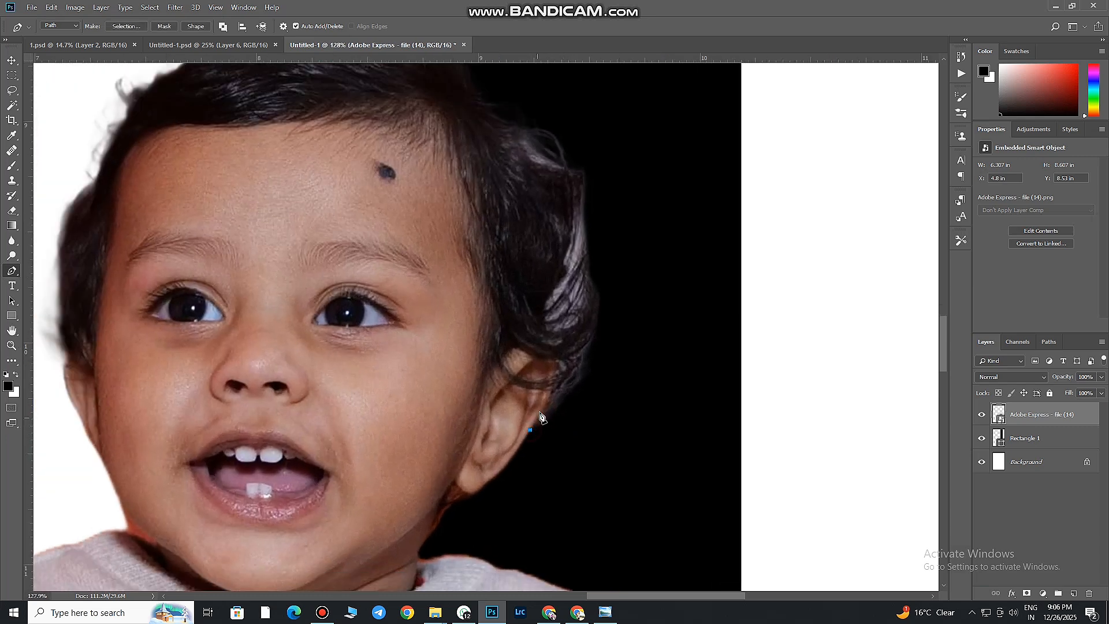
pyautogui.click(558, 368)
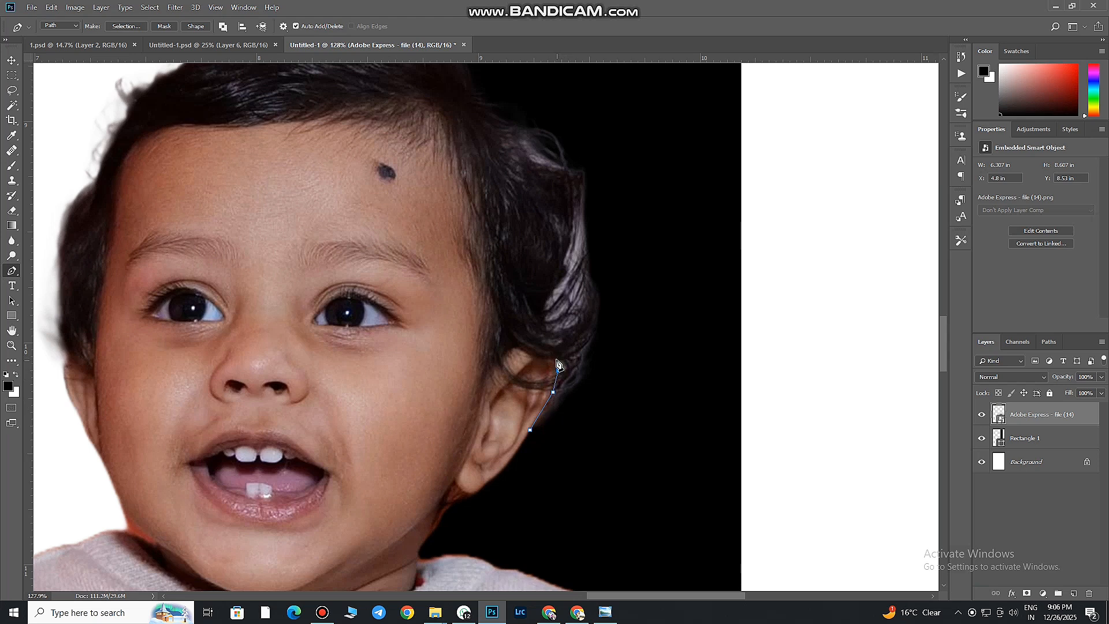
pyautogui.click(542, 302)
pyautogui.click(546, 99)
pyautogui.click(606, 148)
pyautogui.click(651, 255)
pyautogui.click(649, 370)
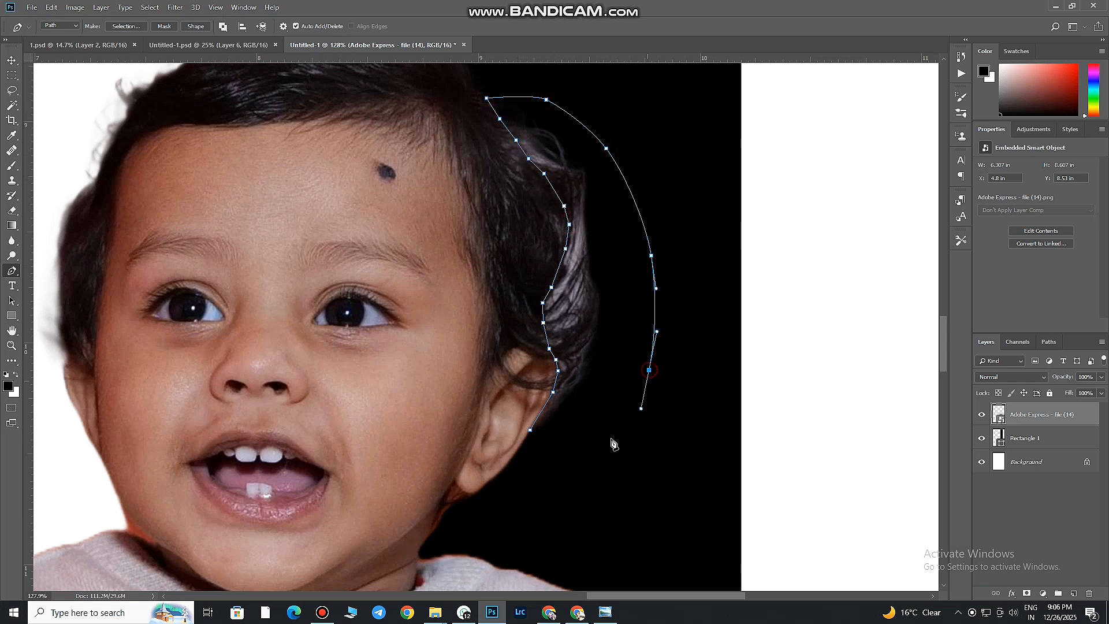
pyautogui.click(605, 444)
pyautogui.click(571, 463)
pyautogui.click(526, 456)
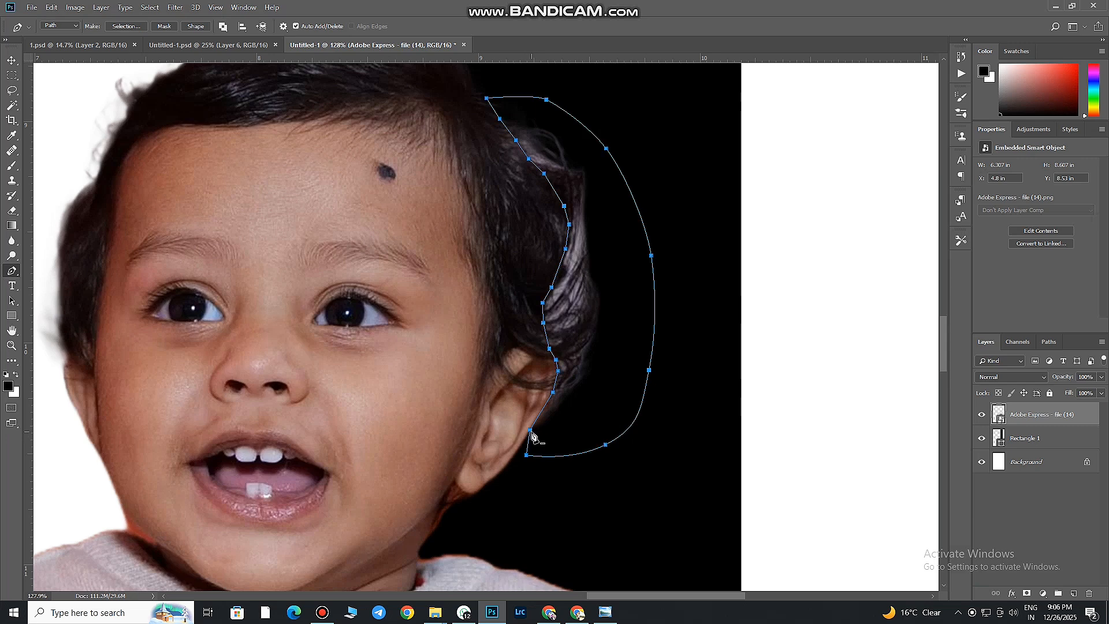
# Convert the path around the hair fringe into a selection
pyautogui.rightClick(533, 437)
pyautogui.click(578, 251)
pyautogui.click(616, 166)
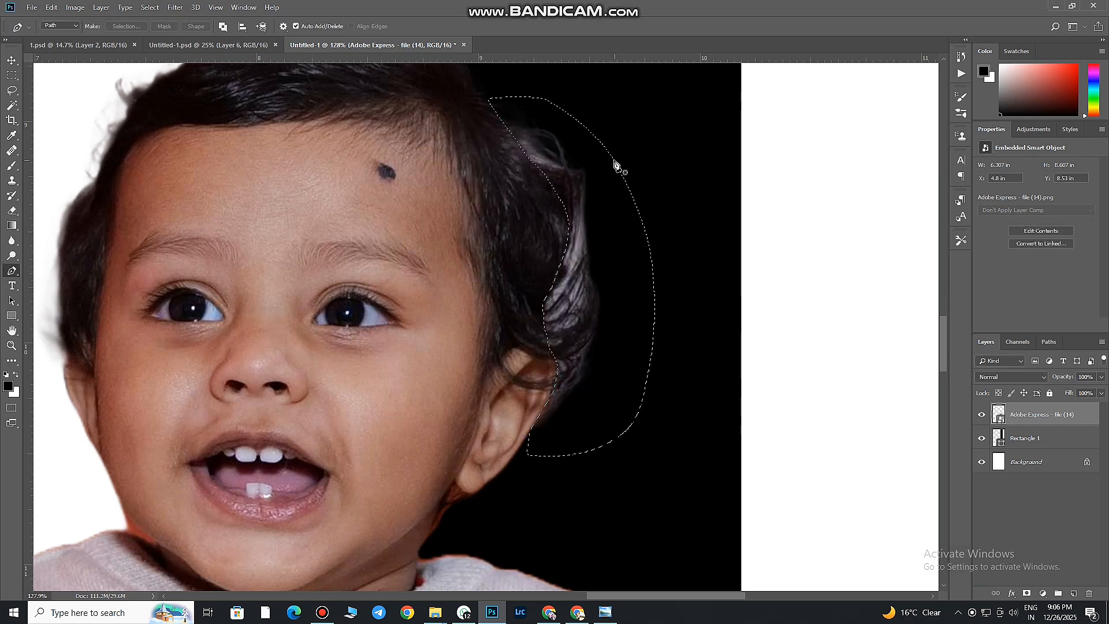
# Rasterize the cutout's smart object, delete the selected hair fringe and deselect
pyautogui.click(12, 210)
pyautogui.click(488, 232)
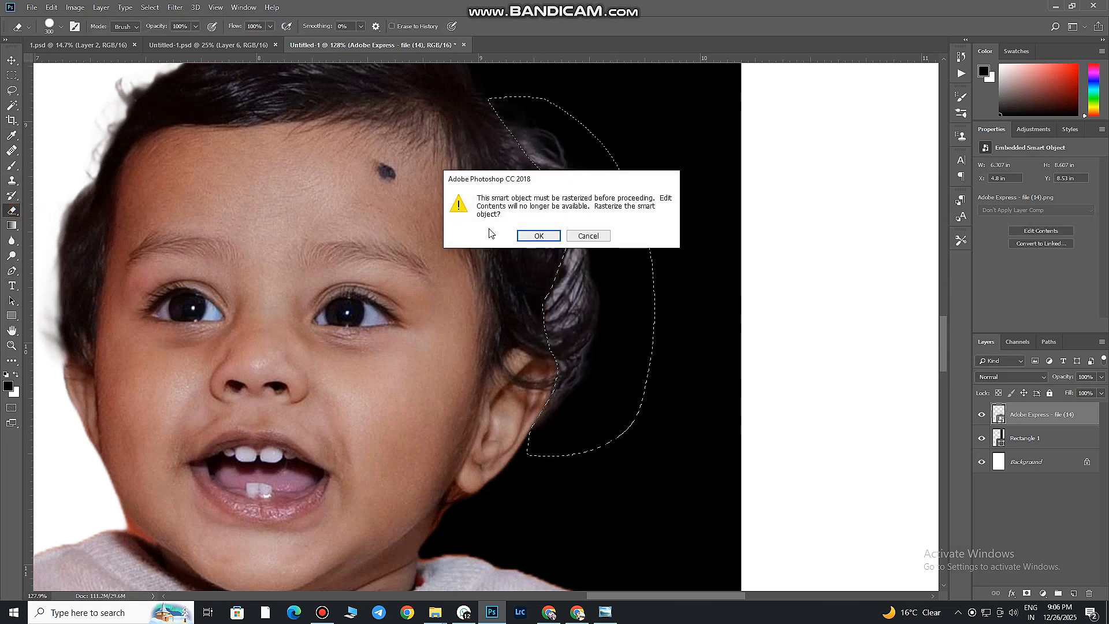
pyautogui.click(539, 235)
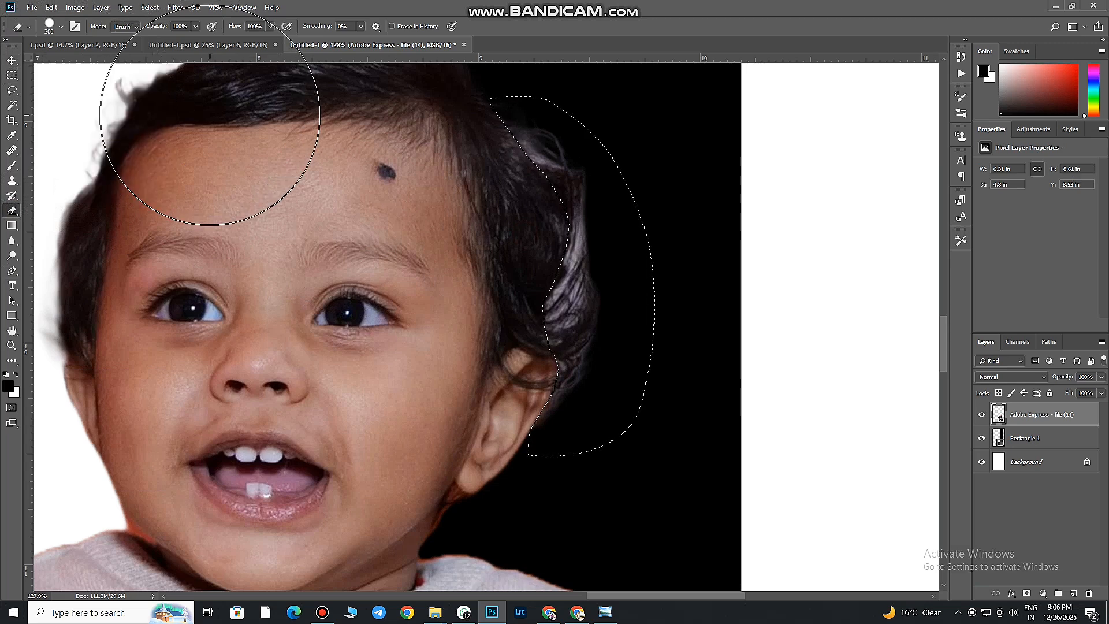
pyautogui.press('Delete')
pyautogui.hotkey('ctrl', 'd')
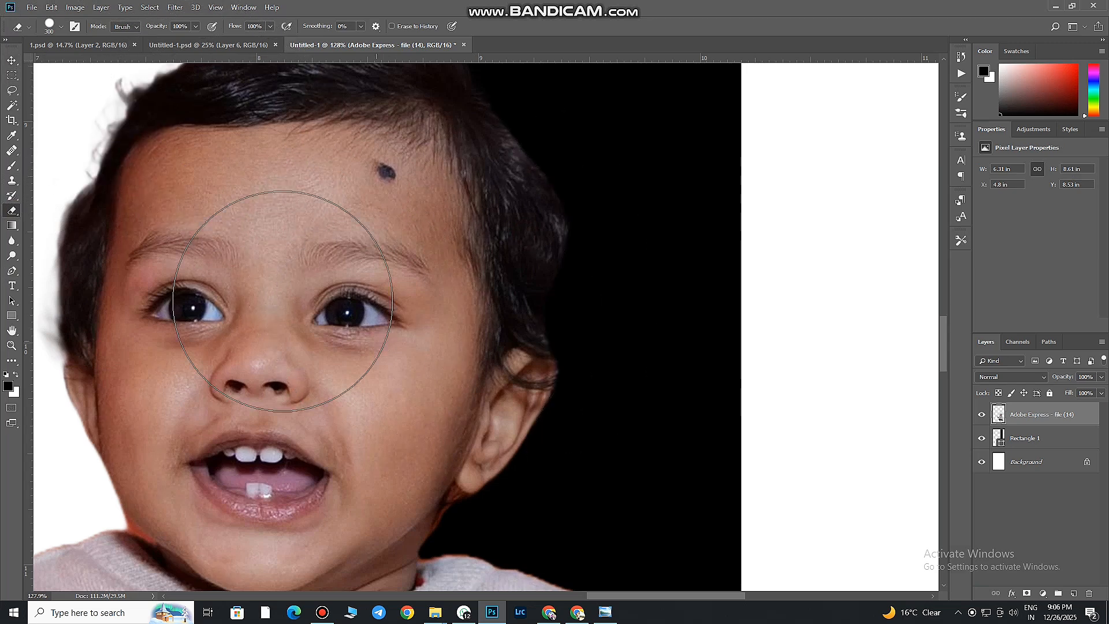
# Place photo P1126487 from New folder (3) directly above the Background layer
pyautogui.press('v')
pyautogui.scroll(-5, 311, 319)
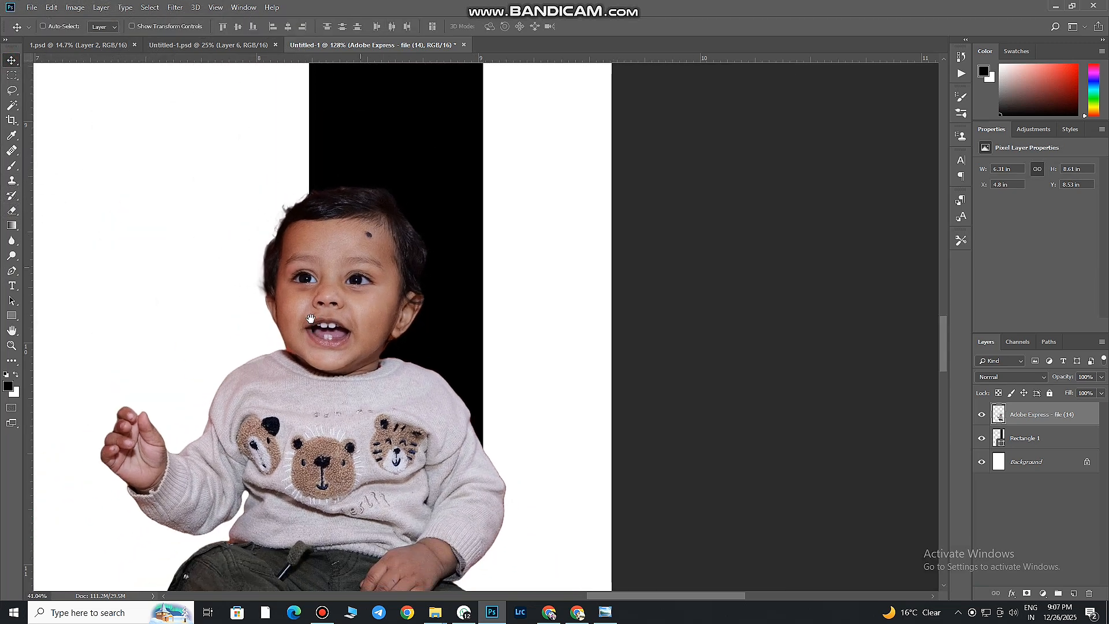
pyautogui.hscroll(-2, 311, 318)
pyautogui.scroll(-4, 419, 315)
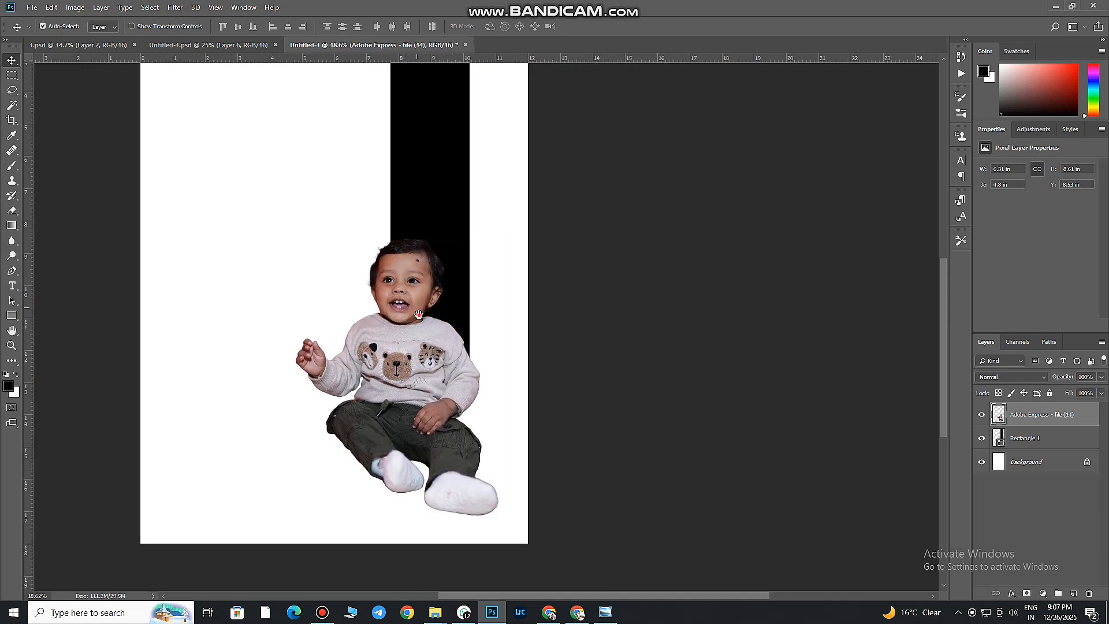
pyautogui.moveTo(418, 315); pyautogui.dragTo(476, 364)
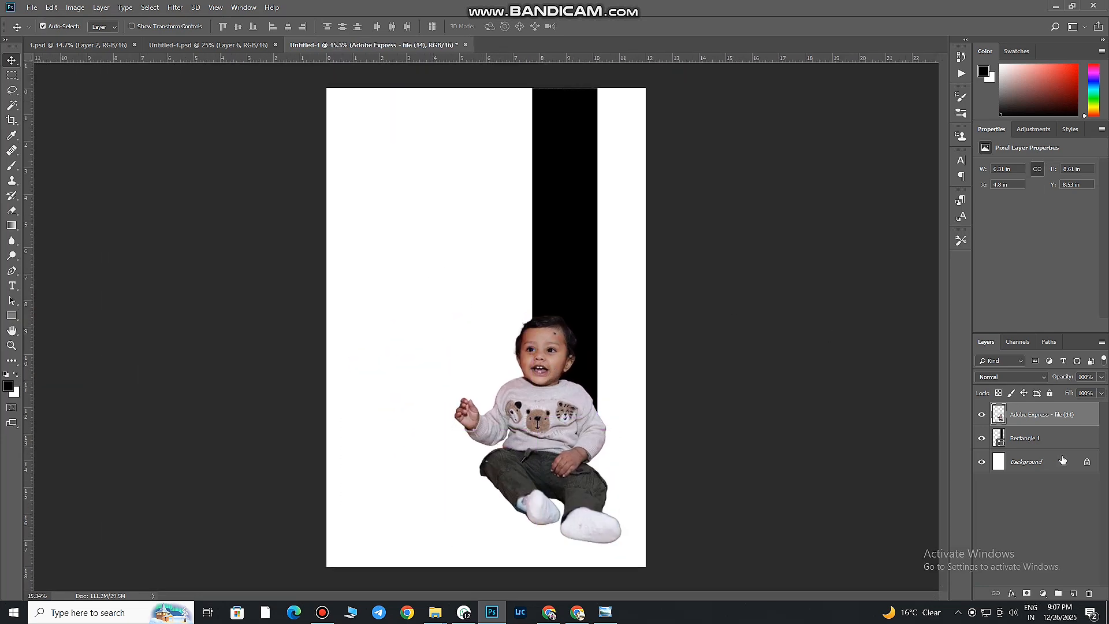
pyautogui.click(1033, 445)
pyautogui.click(1057, 467)
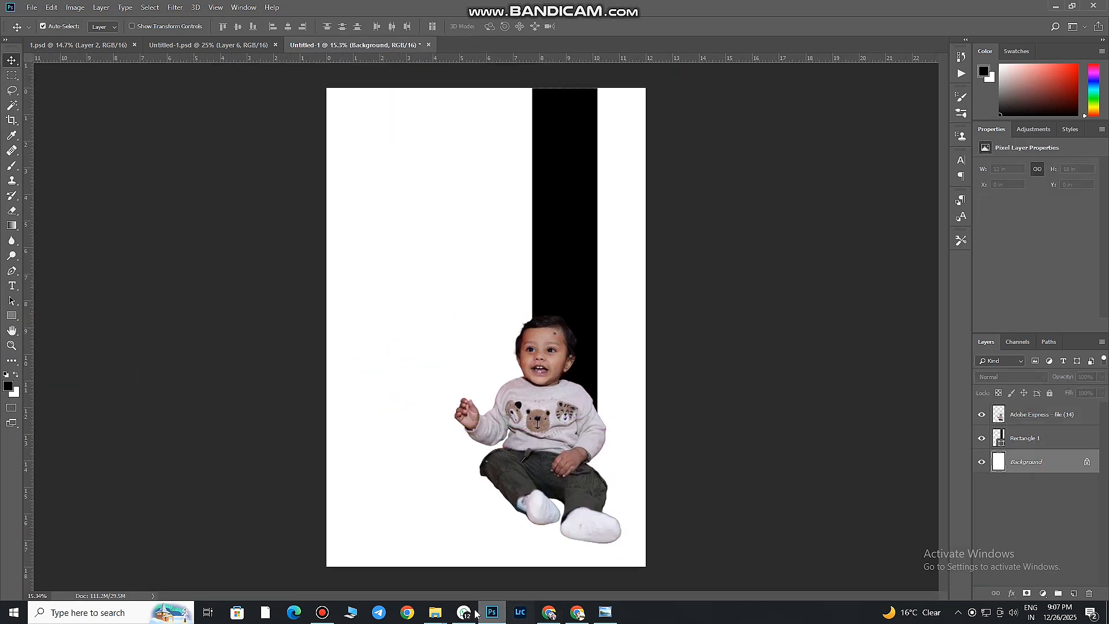
pyautogui.moveTo(435, 612)
pyautogui.click(126, 563)
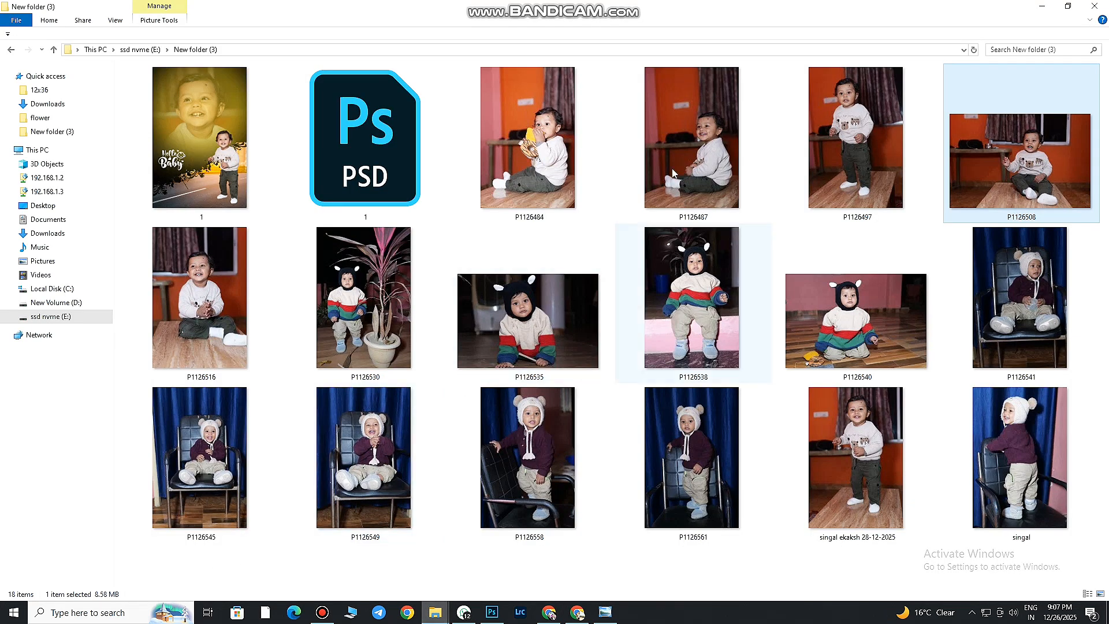
pyautogui.moveTo(691, 144); pyautogui.dragTo(494, 468)
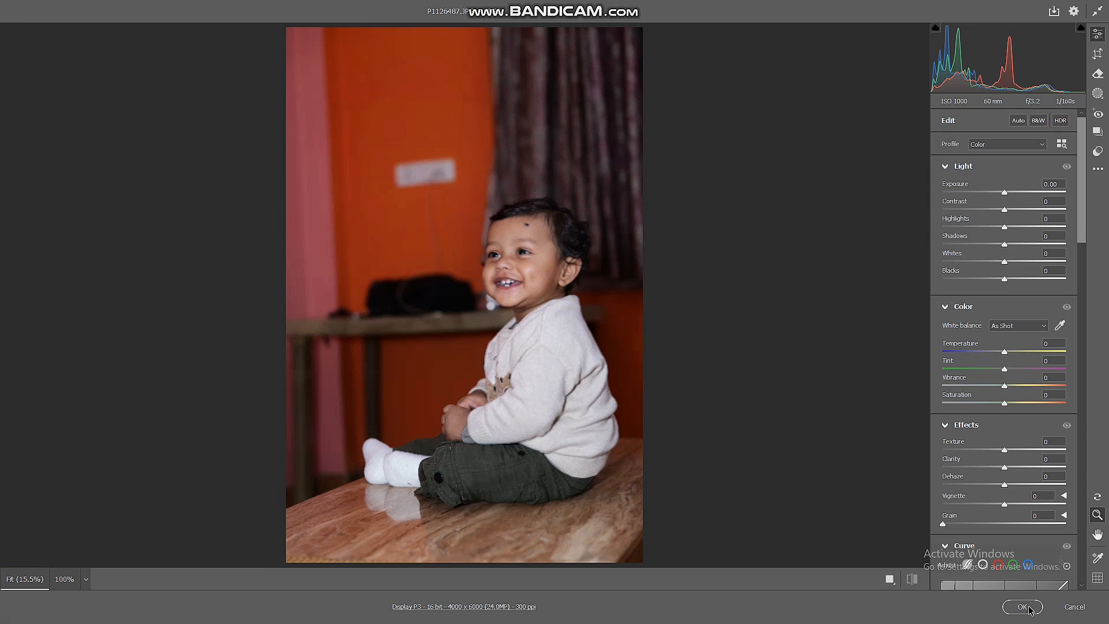
pyautogui.click(1026, 605)
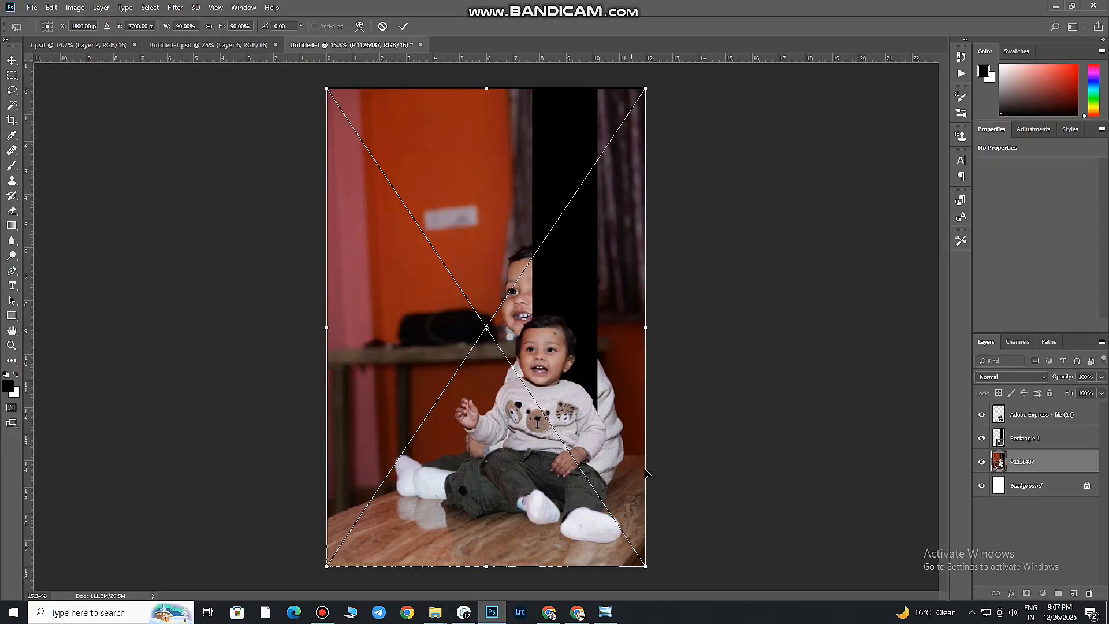
# Enlarge photo P1126487, tilt it slightly counterclockwise and position it so the child's face fills the page's upper left area
pyautogui.moveTo(581, 400); pyautogui.dragTo(501, 359)
pyautogui.hotkey('ctrl', '-')
pyautogui.hotkey('ctrl', '-')
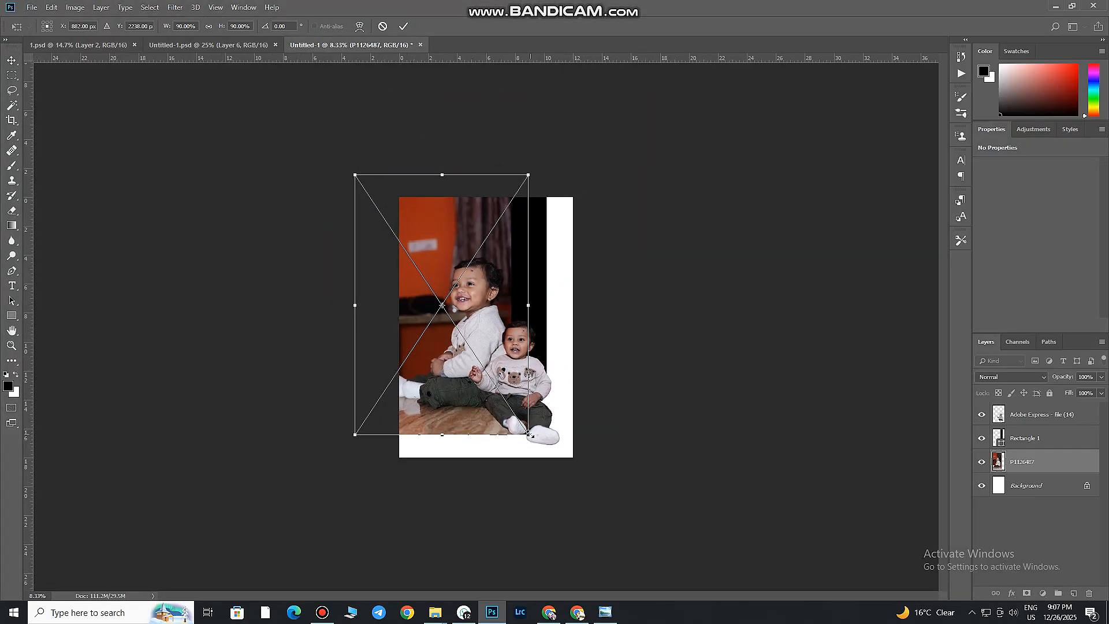
pyautogui.moveTo(529, 435); pyautogui.dragTo(652, 585)
pyautogui.moveTo(542, 301); pyautogui.dragTo(506, 308)
pyautogui.moveTo(665, 291); pyautogui.dragTo(662, 267)
pyautogui.moveTo(617, 571); pyautogui.dragTo(581, 516)
pyautogui.moveTo(609, 386); pyautogui.dragTo(664, 342)
pyautogui.click(403, 26)
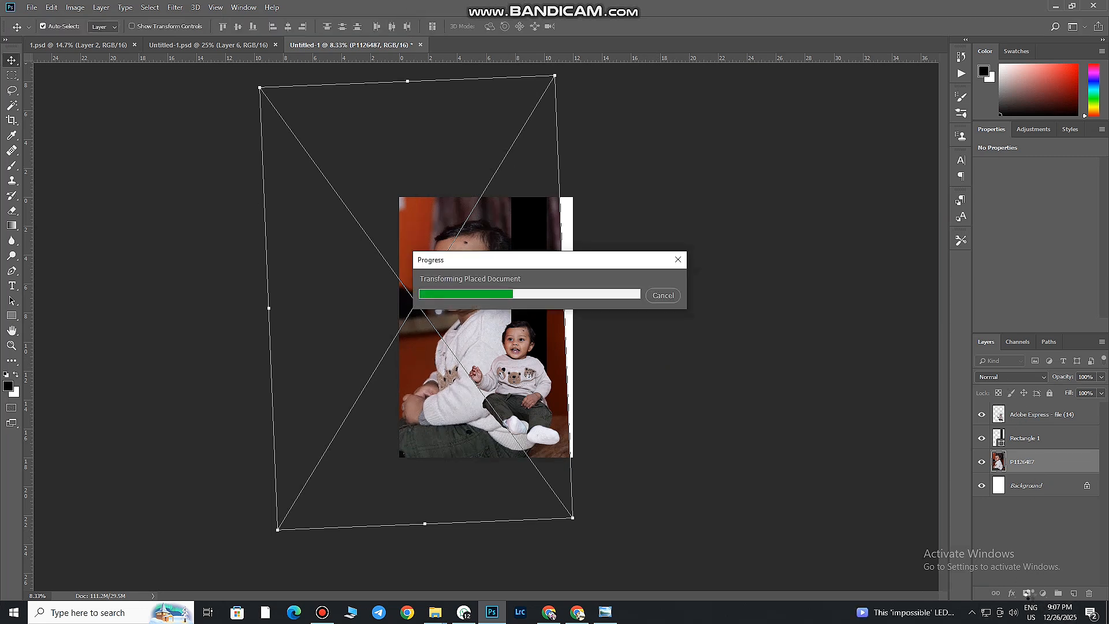
# Add a black layer mask to P1126487 and reveal the face with a large soft white brush at 50% opacity
pyautogui.keyDown('alt'); pyautogui.click(1027, 596); pyautogui.keyUp('alt')
pyautogui.press('b')
pyautogui.press('x')
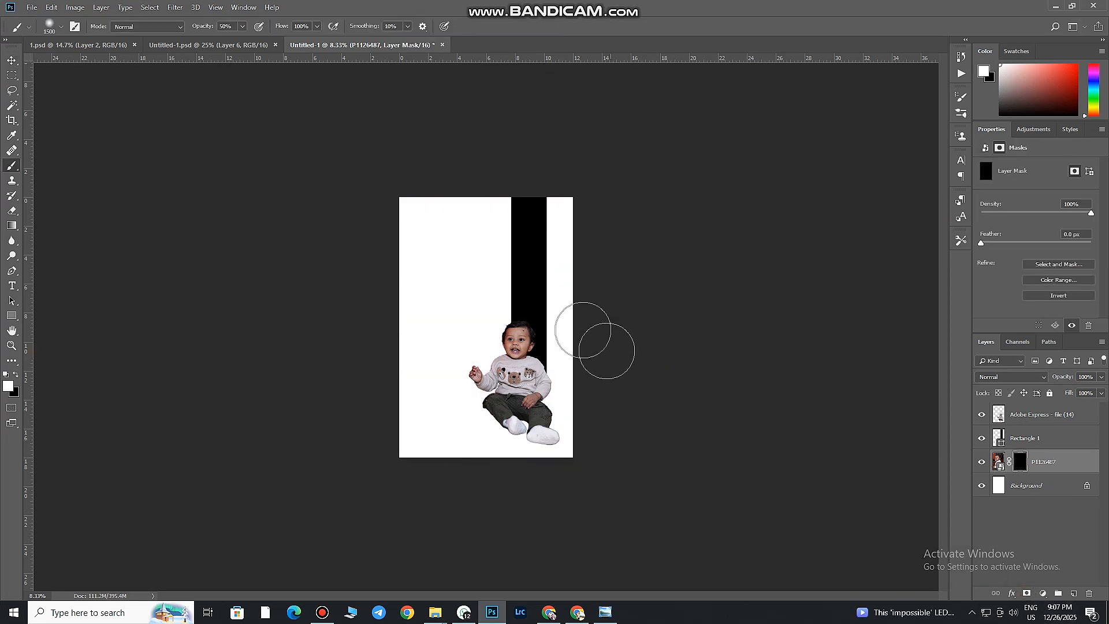
pyautogui.press(']')
pyautogui.press(']')
pyautogui.press(']')
pyautogui.press(']')
pyautogui.press(']')
pyautogui.press(']')
pyautogui.press(']')
pyautogui.press(']')
pyautogui.press(']')
pyautogui.press(']')
pyautogui.press(']')
pyautogui.press(']')
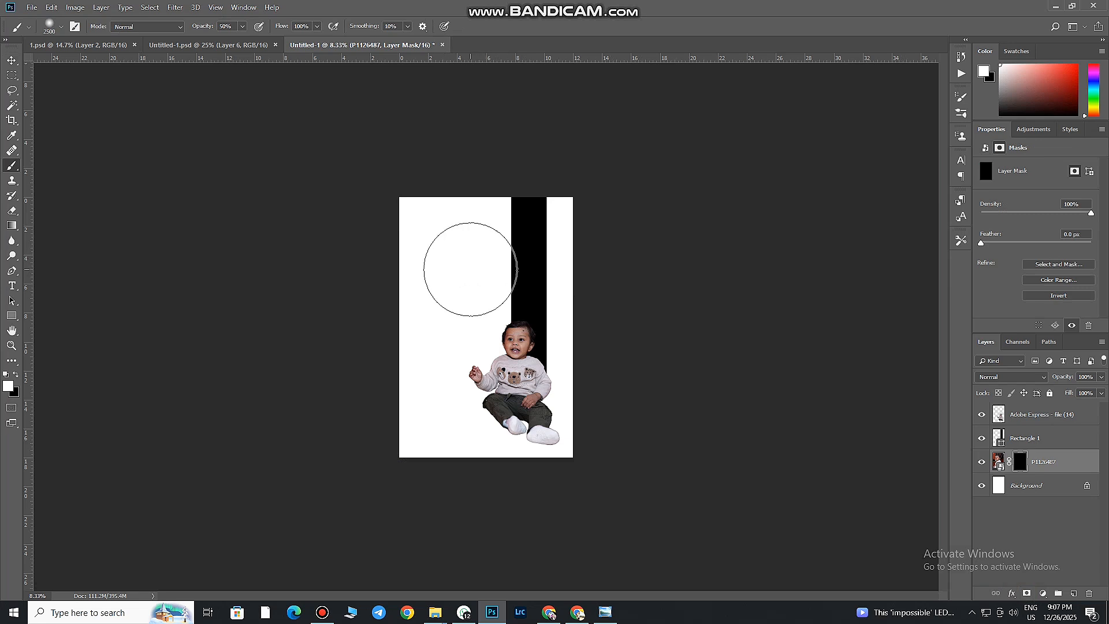
pyautogui.click(465, 270)
pyautogui.moveTo(464, 270)
pyautogui.mouseDown()
pyautogui.moveTo(472, 243)
pyautogui.moveTo(457, 295)
pyautogui.moveTo(473, 299)
pyautogui.moveTo(460, 293)
pyautogui.moveTo(491, 241)
pyautogui.moveTo(457, 277)
pyautogui.mouseUp()
# Set the P1126487 layer's blend mode to Luminosity
pyautogui.click(1010, 377)
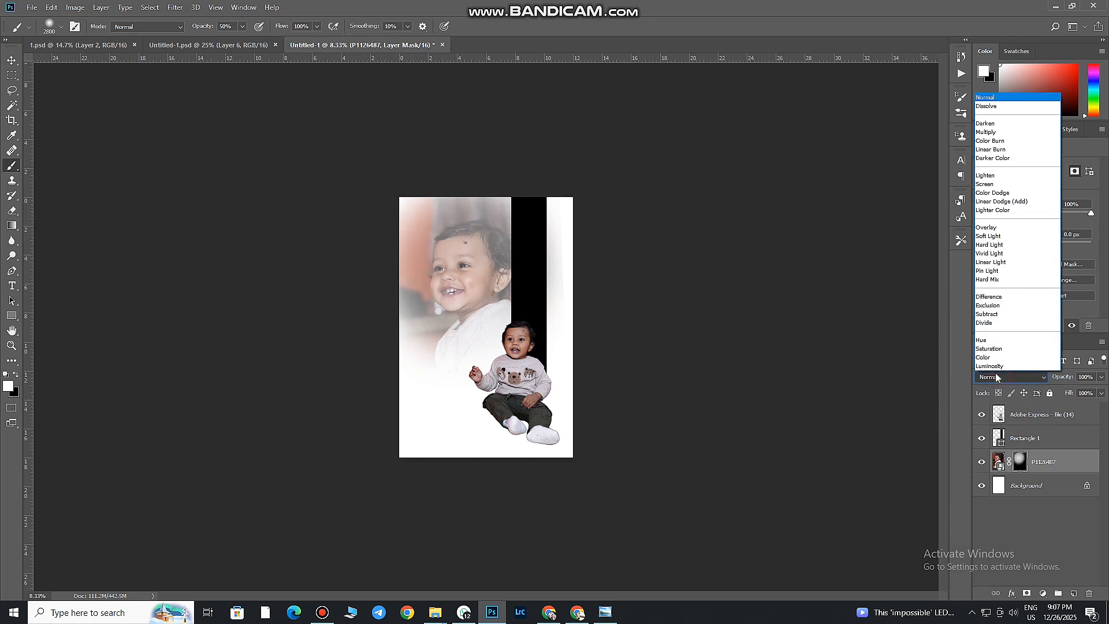
pyautogui.click(996, 367)
pyautogui.moveTo(526, 283); pyautogui.dragTo(554, 313)
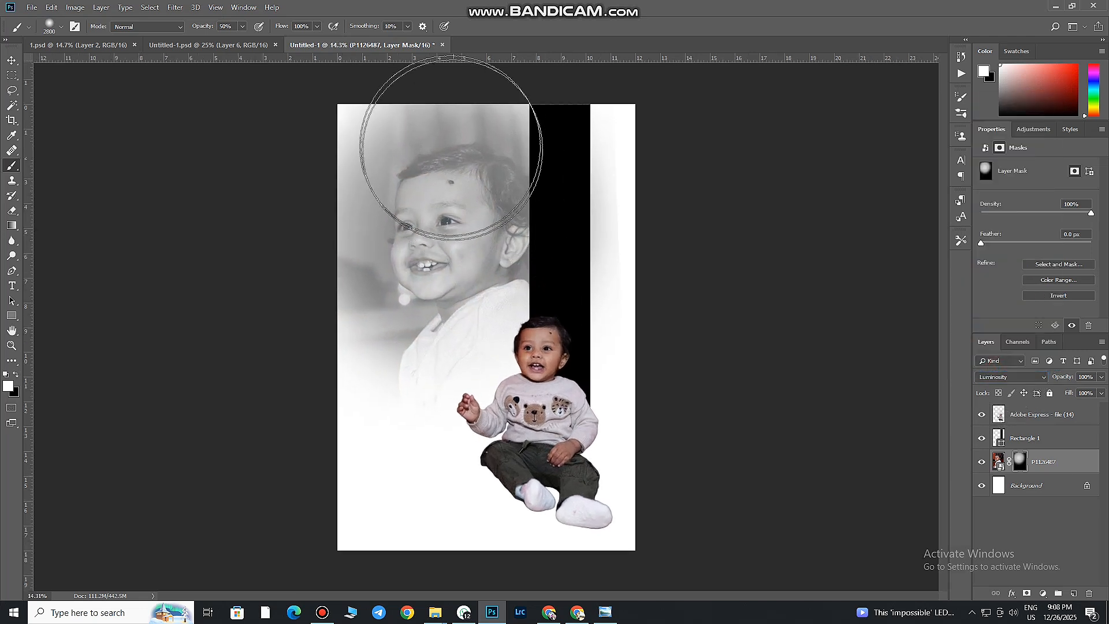
# Paint the large face in more strongly on the P1126487 mask and set the layer's opacity to 75%
pyautogui.moveTo(445, 164)
pyautogui.mouseDown()
pyautogui.moveTo(430, 262)
pyautogui.moveTo(552, 335)
pyautogui.mouseUp()
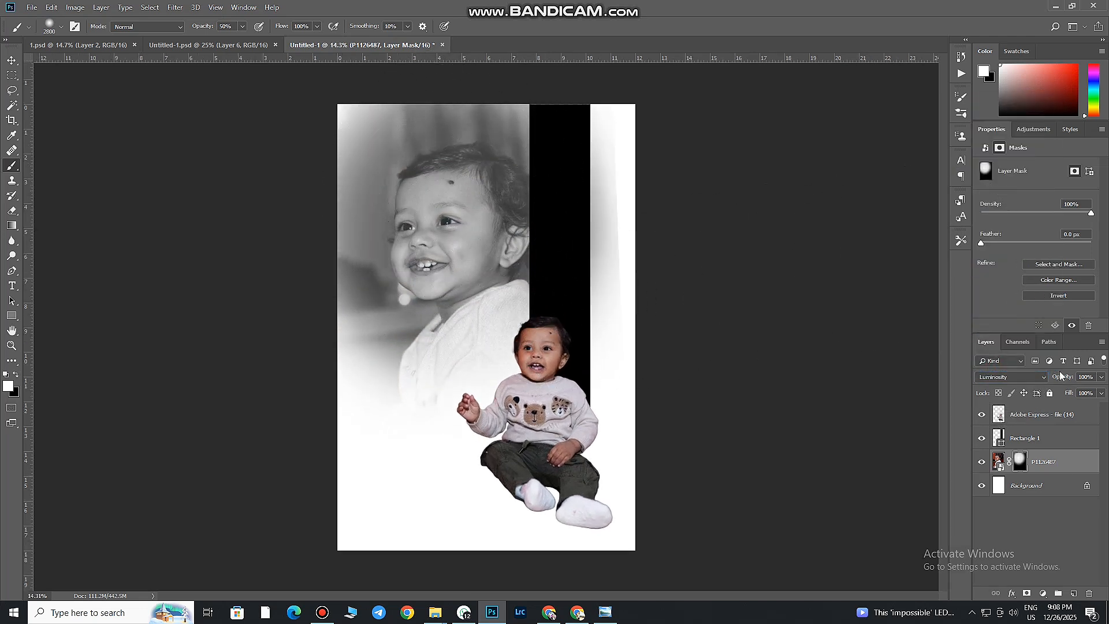
pyautogui.moveTo(1102, 377); pyautogui.dragTo(1087, 396)
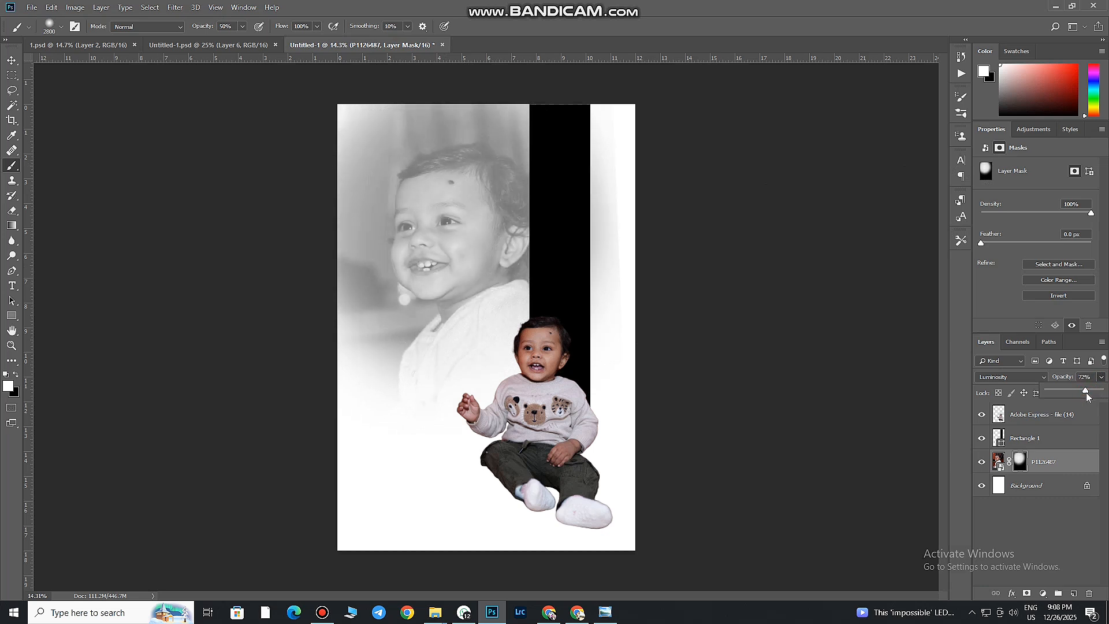
pyautogui.press('[')
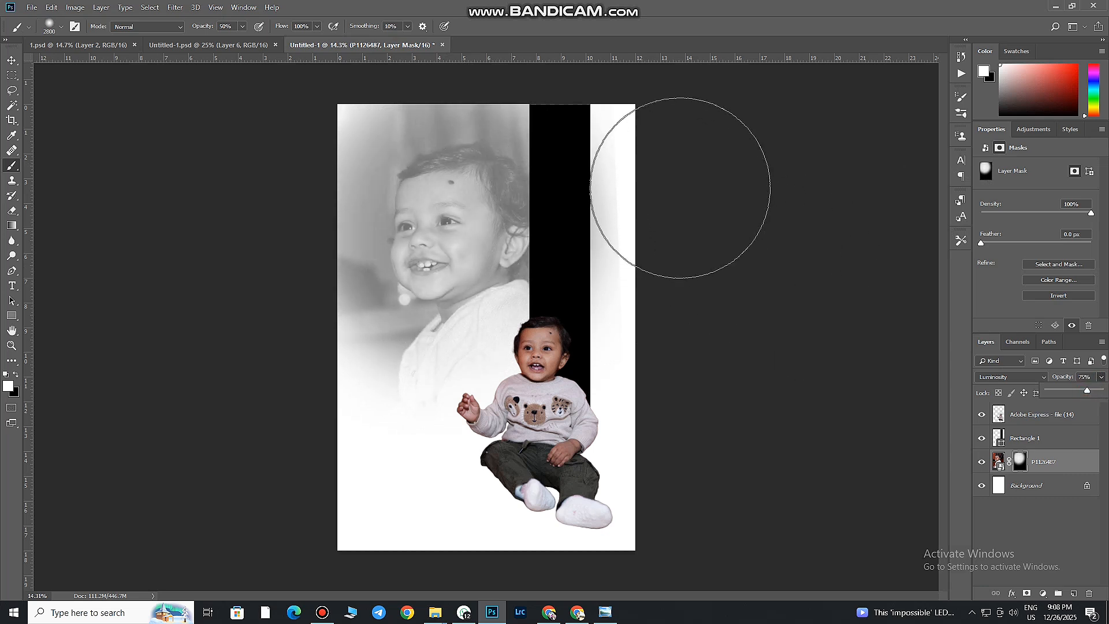
# Hide the portrait's remnants beyond the black bar on the P1126487 mask with a smaller, size 1700 black brush
pyautogui.press('[')
pyautogui.press('[')
pyautogui.press('[')
pyautogui.press('[')
pyautogui.press('[')
pyautogui.press('[')
pyautogui.press('[')
pyautogui.press('[')
pyautogui.press('[')
pyautogui.press('[')
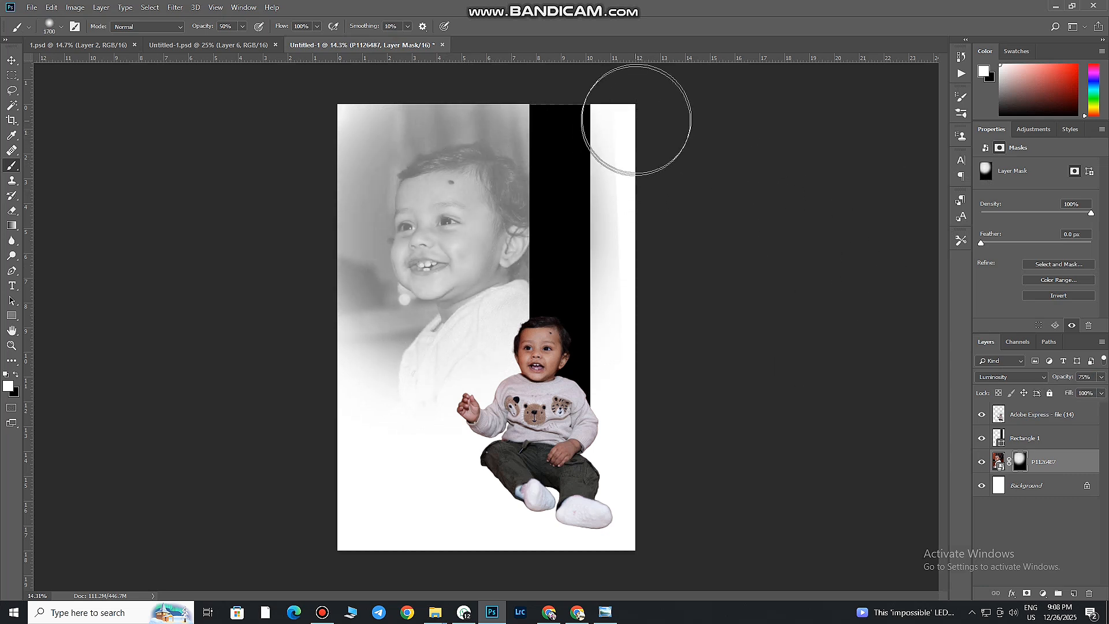
pyautogui.press('x')
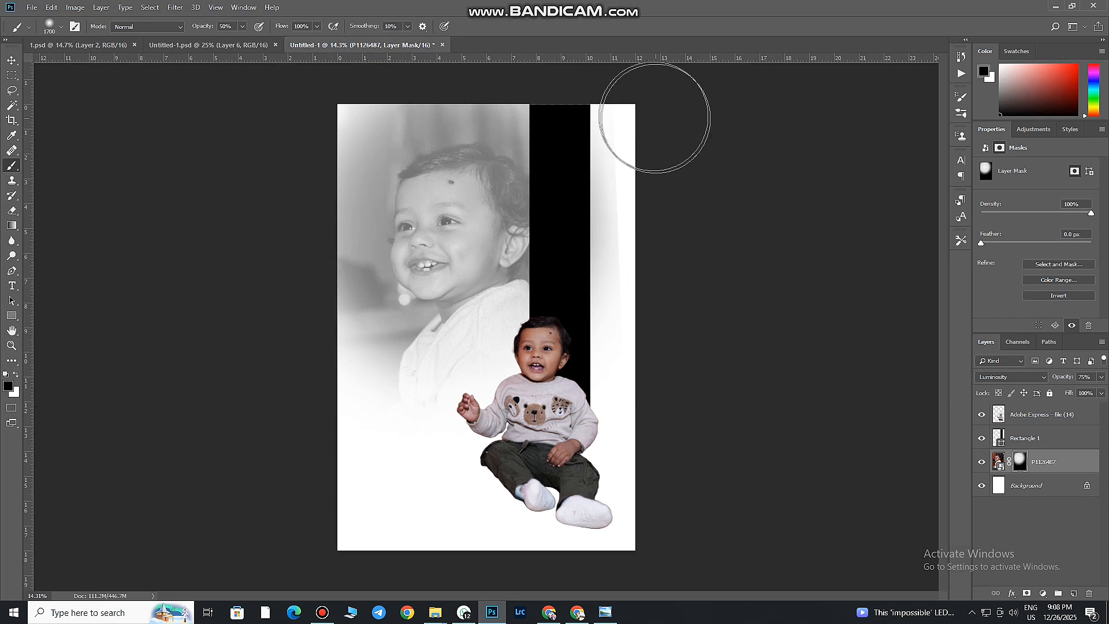
pyautogui.click(651, 109)
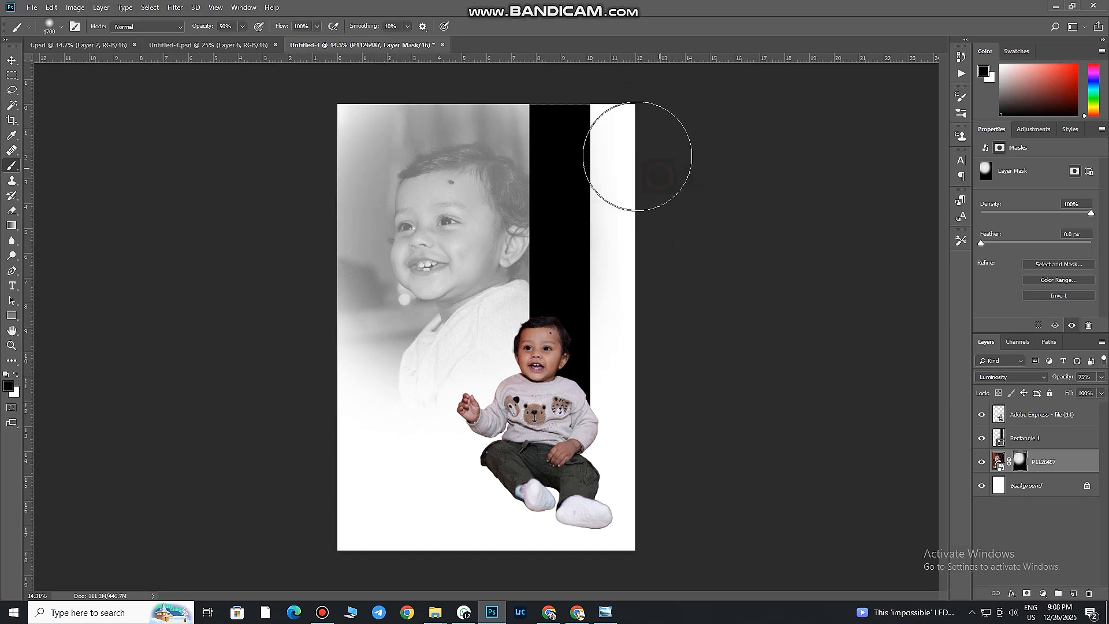
pyautogui.click(645, 193)
pyautogui.moveTo(627, 145); pyautogui.dragTo(642, 356)
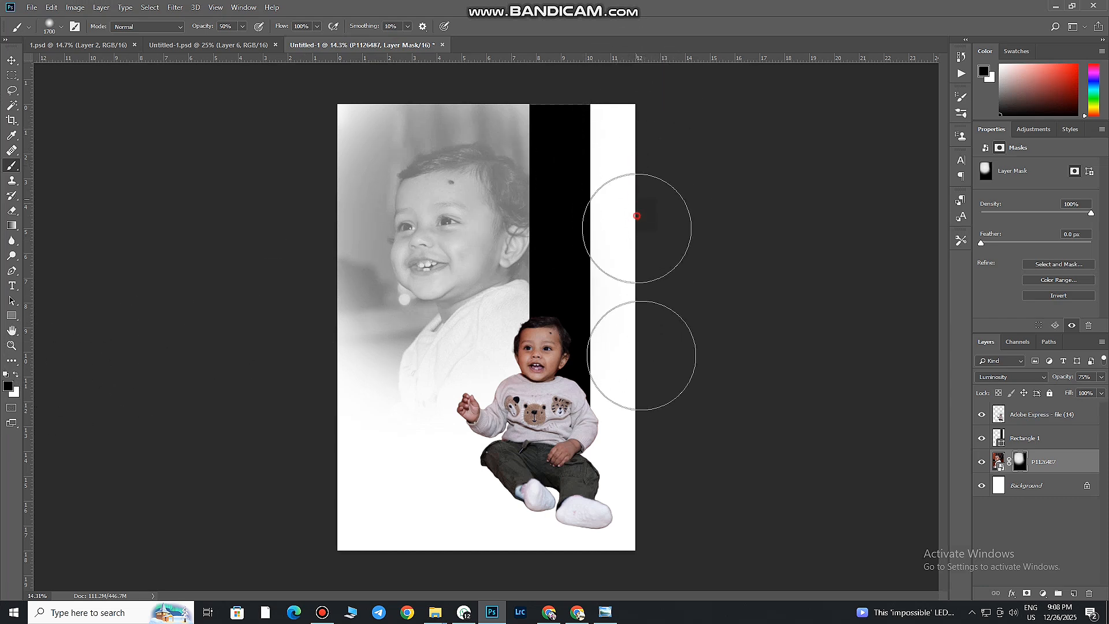
pyautogui.moveTo(649, 256)
pyautogui.mouseDown()
pyautogui.moveTo(630, 174)
pyautogui.moveTo(634, 135)
pyautogui.mouseUp()
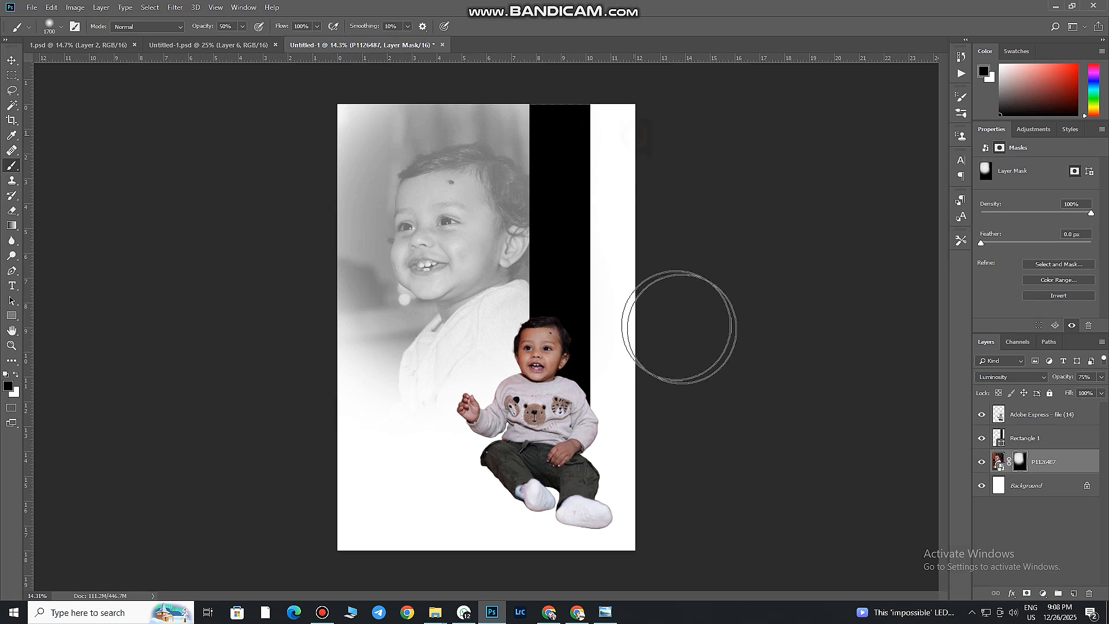
# Move the black bar and the child cutout slightly toward the page's right edge and readjust the large portrait's position
pyautogui.click(11, 60)
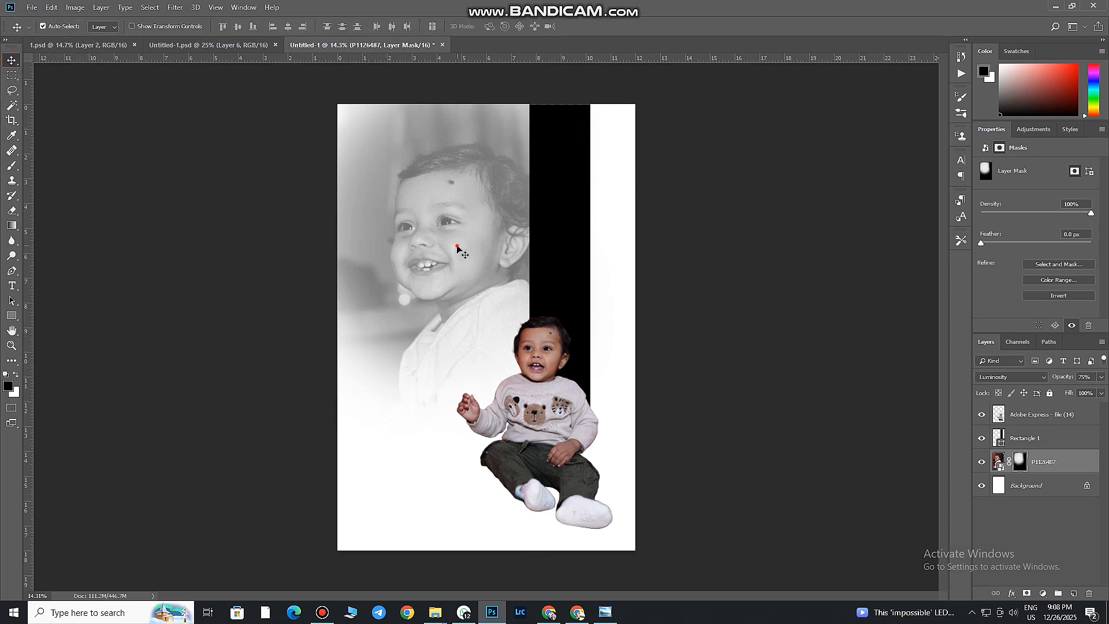
pyautogui.moveTo(457, 247)
pyautogui.mouseDown()
pyautogui.moveTo(429, 256)
pyautogui.moveTo(442, 251)
pyautogui.mouseUp()
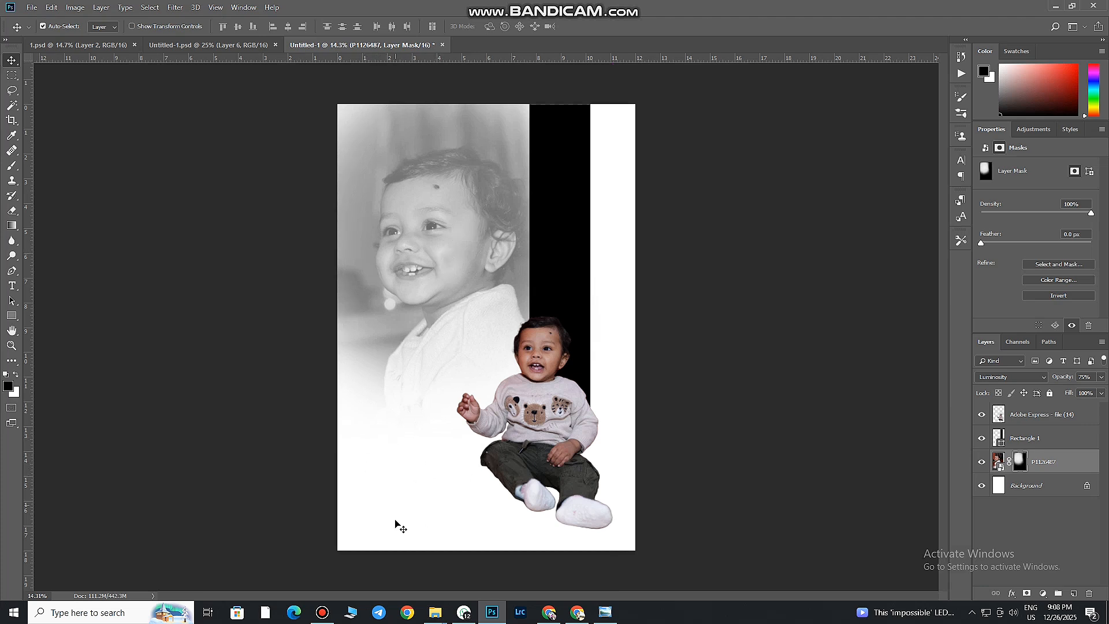
pyautogui.moveTo(576, 277); pyautogui.dragTo(599, 274)
pyautogui.moveTo(563, 394); pyautogui.dragTo(582, 383)
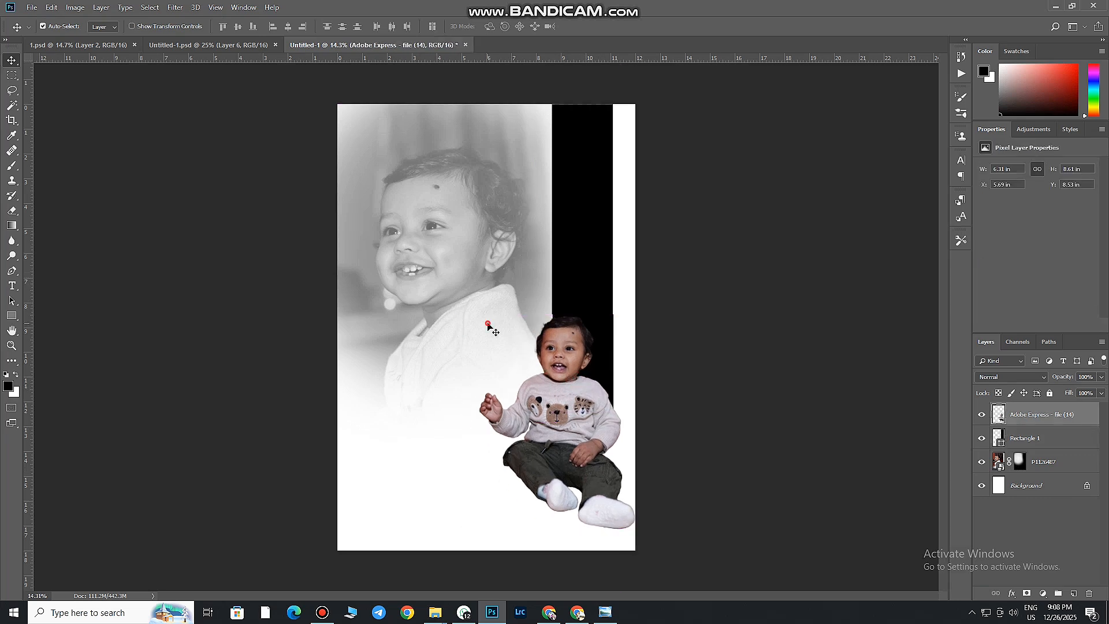
pyautogui.moveTo(491, 323); pyautogui.dragTo(507, 318)
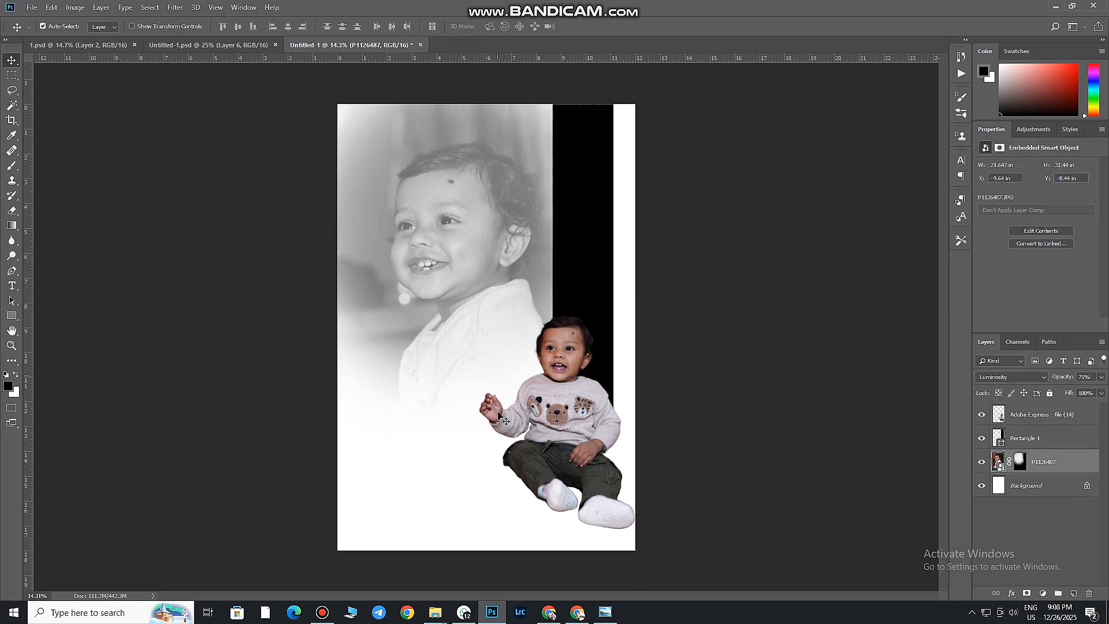
pyautogui.scroll(1, 530, 288)
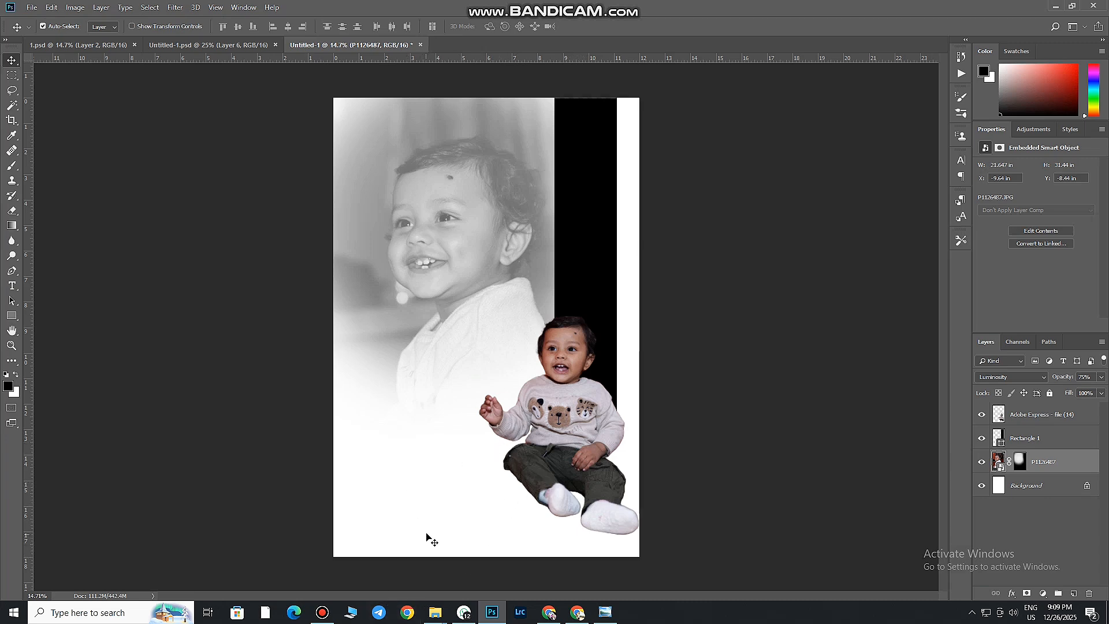
pyautogui.moveTo(485, 175); pyautogui.dragTo(478, 217)
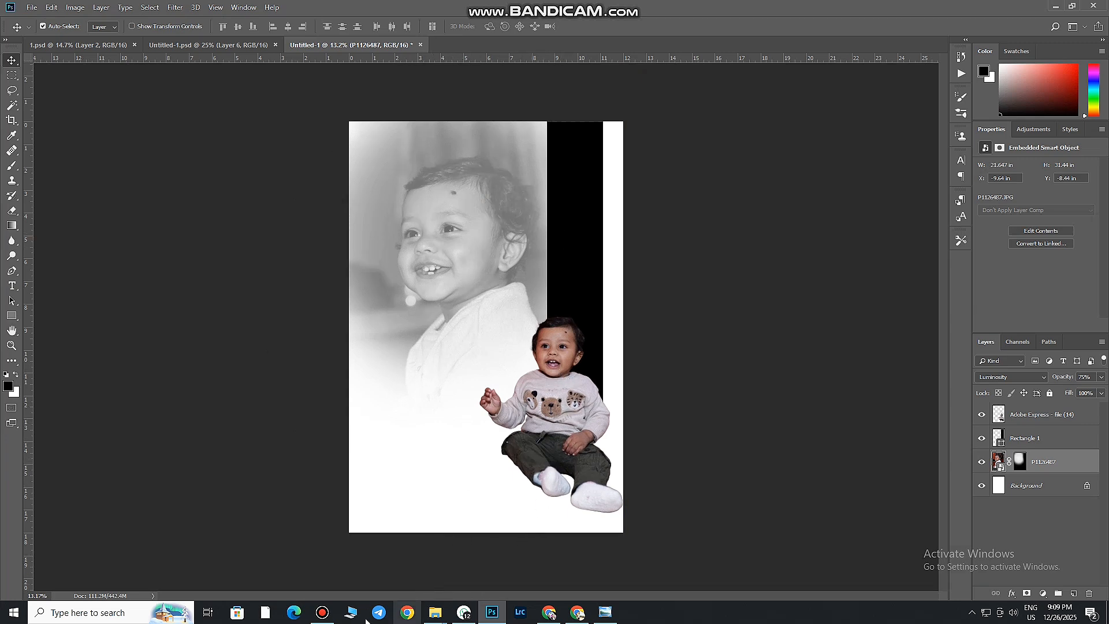
pyautogui.click(323, 612)
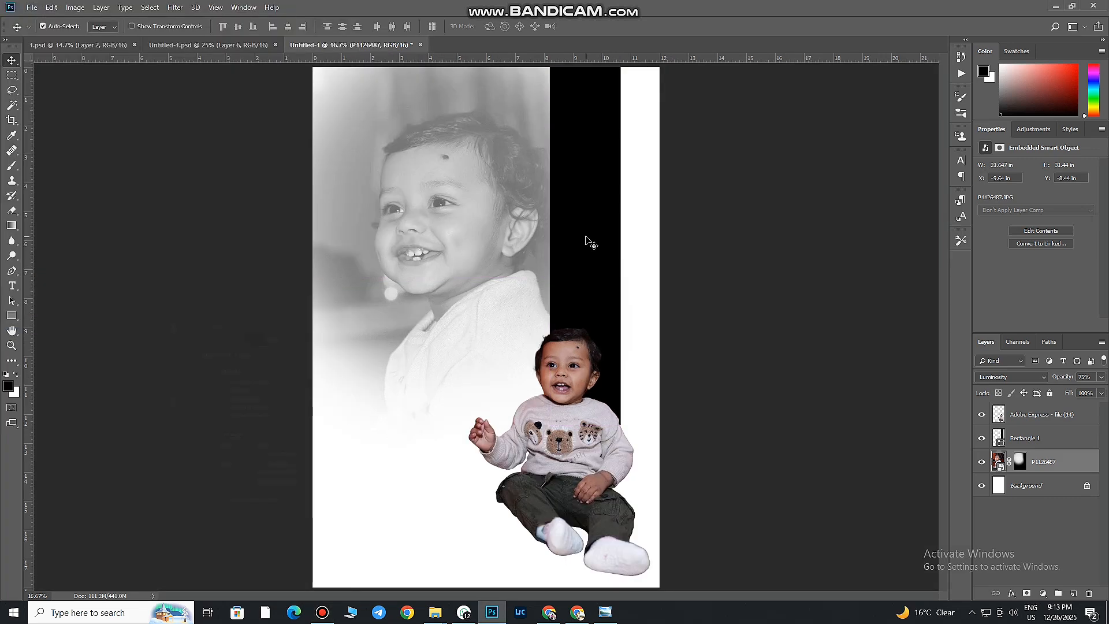
# Add a drop shadow to the child cutout with 96% opacity, 0 px distance, 0% spread and a size of about 218 px
pyautogui.hotkey('ctrl', '0')
pyautogui.click(555, 434)
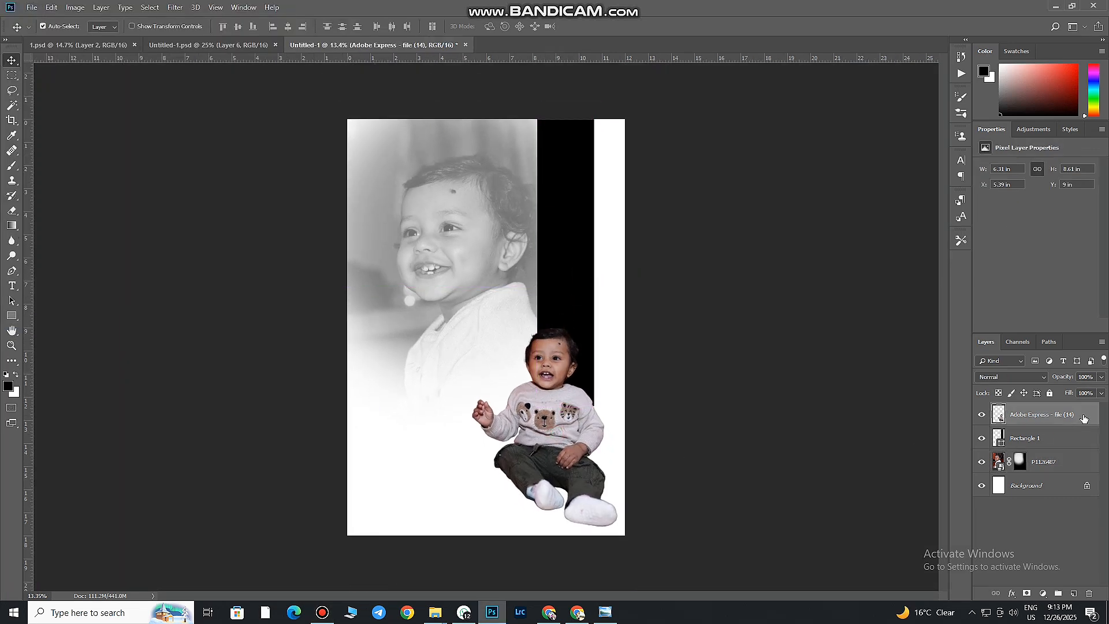
pyautogui.doubleClick(1095, 412)
pyautogui.click(708, 530)
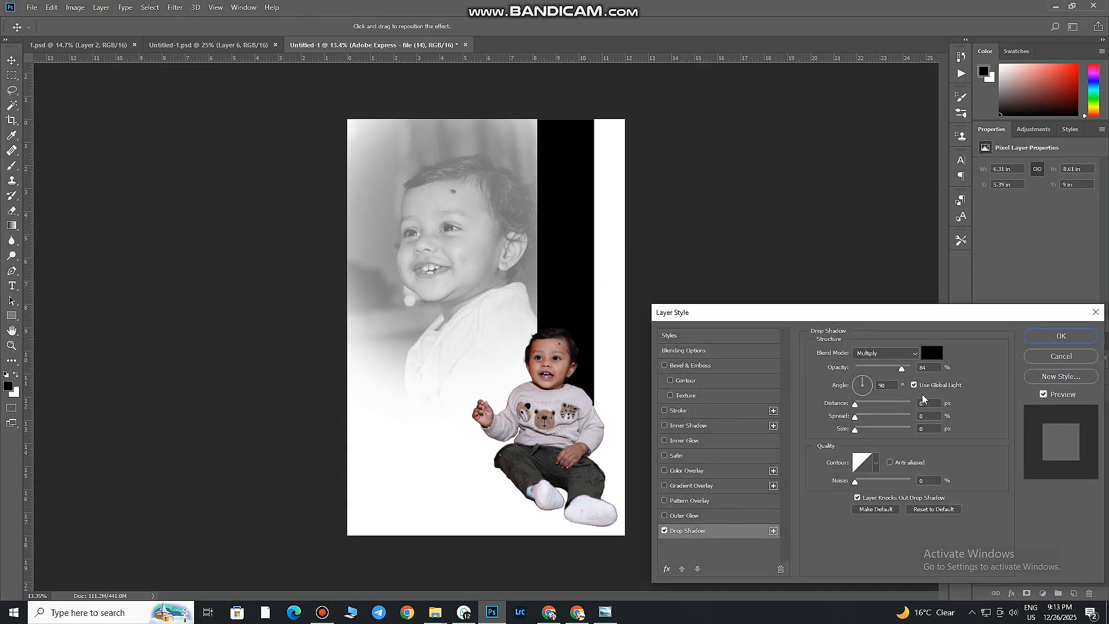
pyautogui.moveTo(855, 429)
pyautogui.mouseDown()
pyautogui.moveTo(874, 416)
pyautogui.moveTo(861, 412)
pyautogui.mouseUp()
pyautogui.click(909, 368)
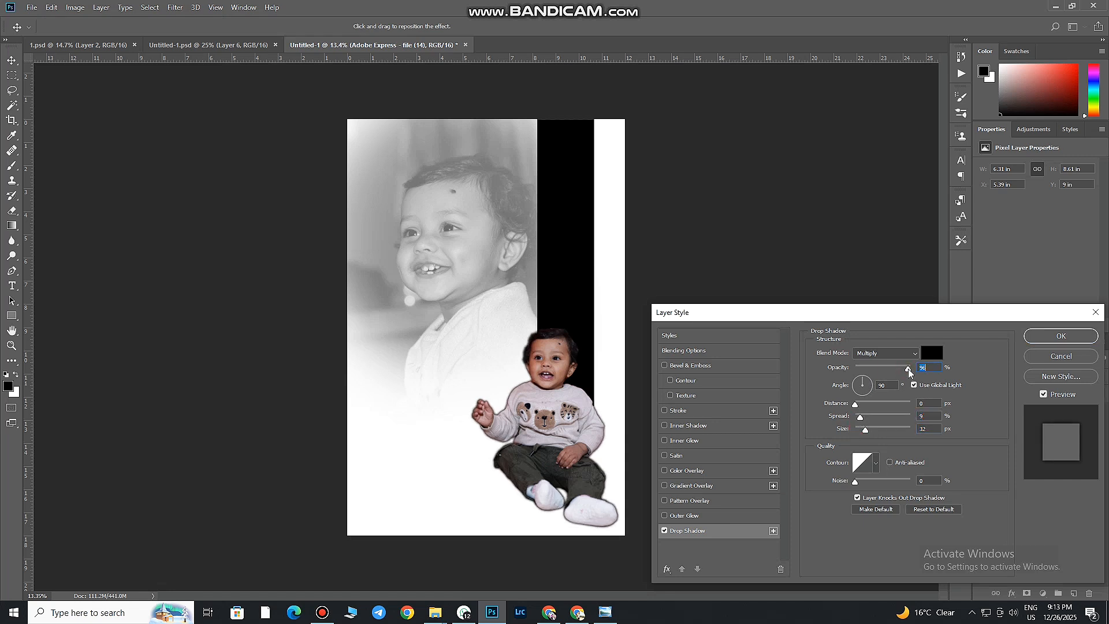
pyautogui.moveTo(866, 430); pyautogui.dragTo(911, 430)
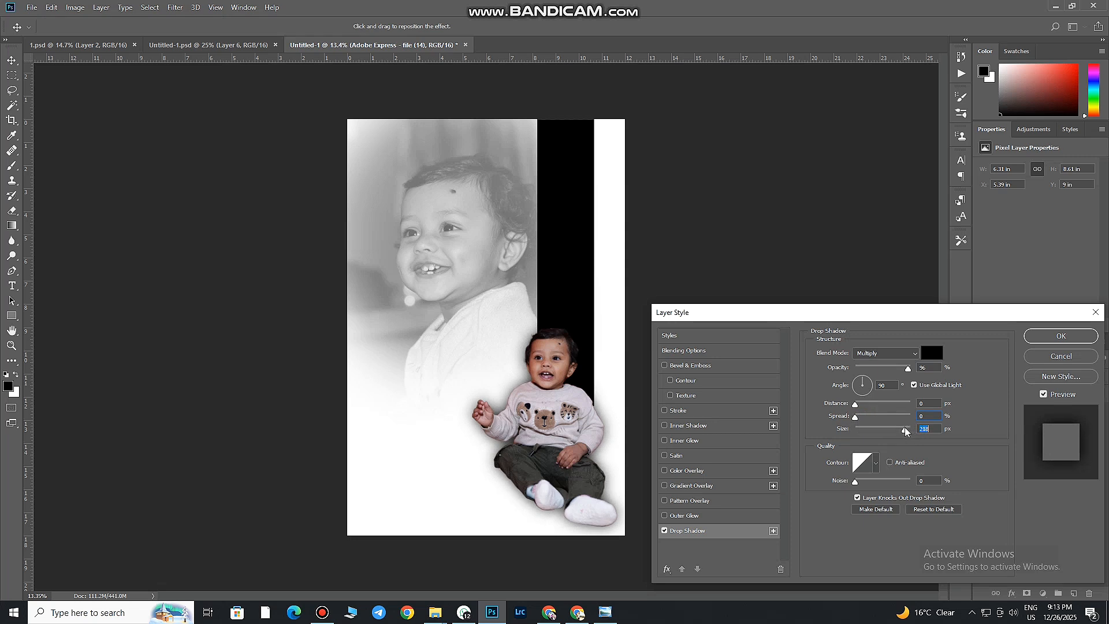
pyautogui.click(1061, 335)
# Lower the opacity of the black bar, Rectangle 1, to 60%
pyautogui.click(569, 247)
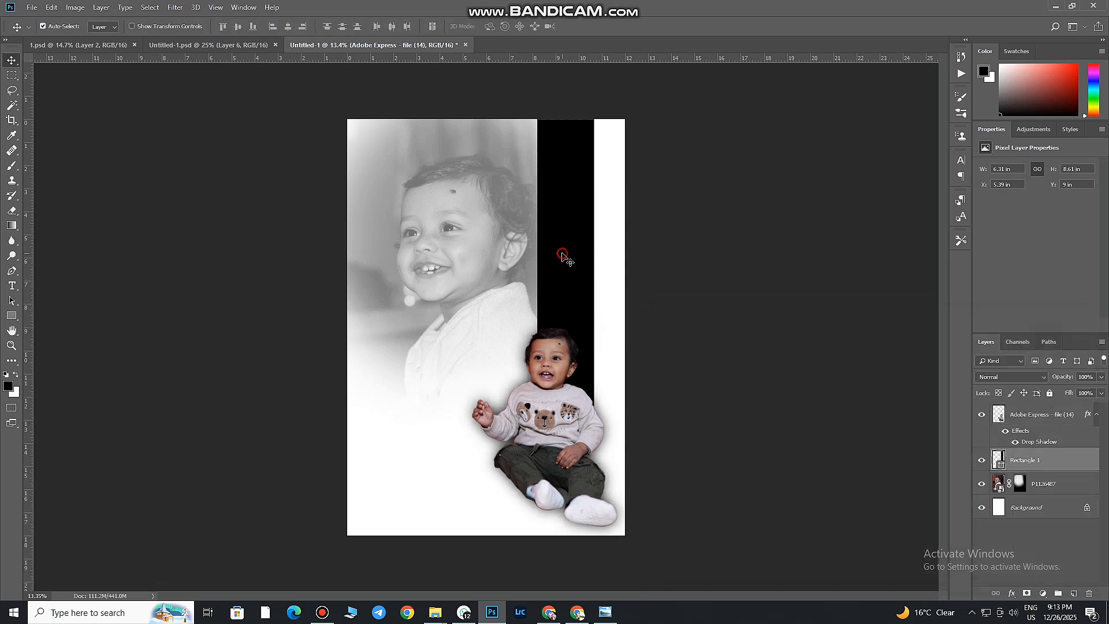
pyautogui.click(1101, 377)
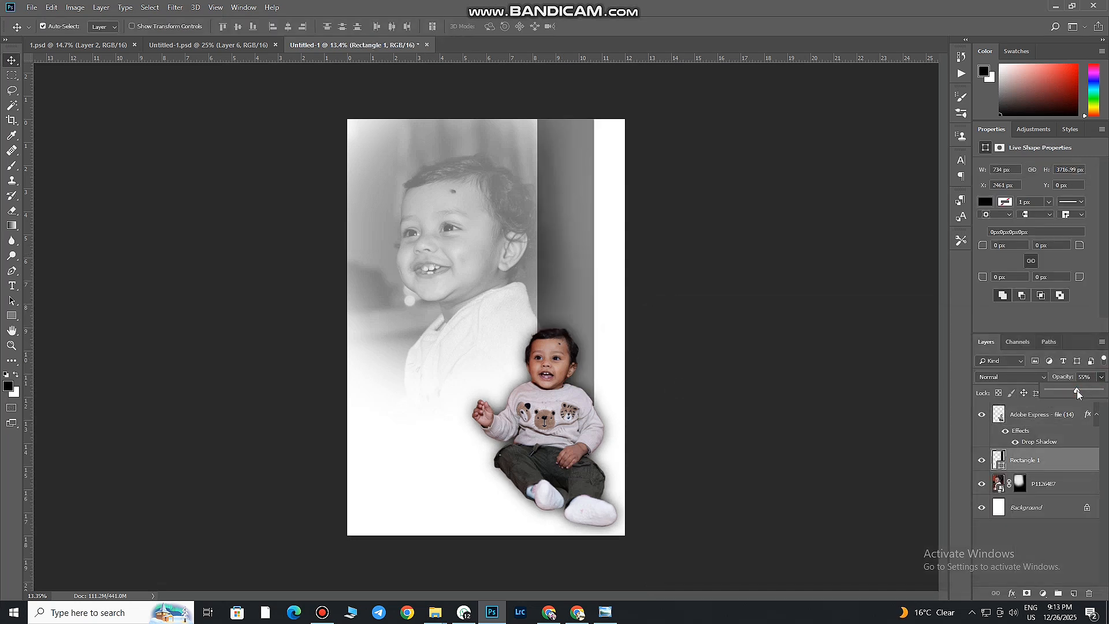
pyautogui.moveTo(1077, 392)
pyautogui.mouseDown()
pyautogui.moveTo(1044, 395)
pyautogui.moveTo(1079, 390)
pyautogui.mouseUp()
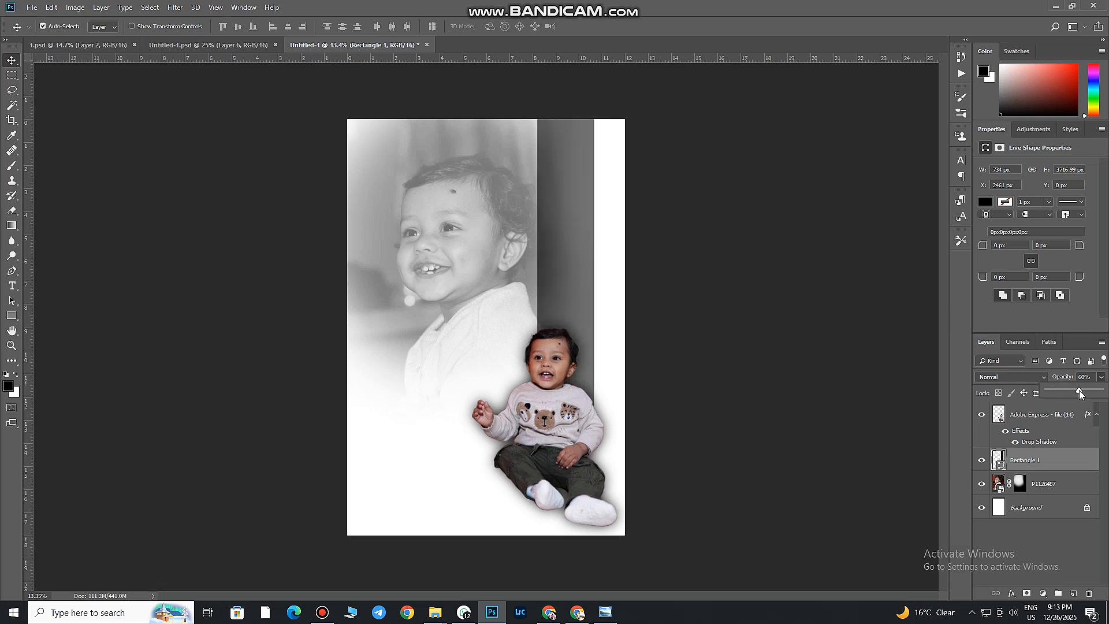
# Nudge the large portrait slightly left and down and set the P1126487 layer's opacity to 91%
pyautogui.moveTo(439, 261); pyautogui.dragTo(432, 268)
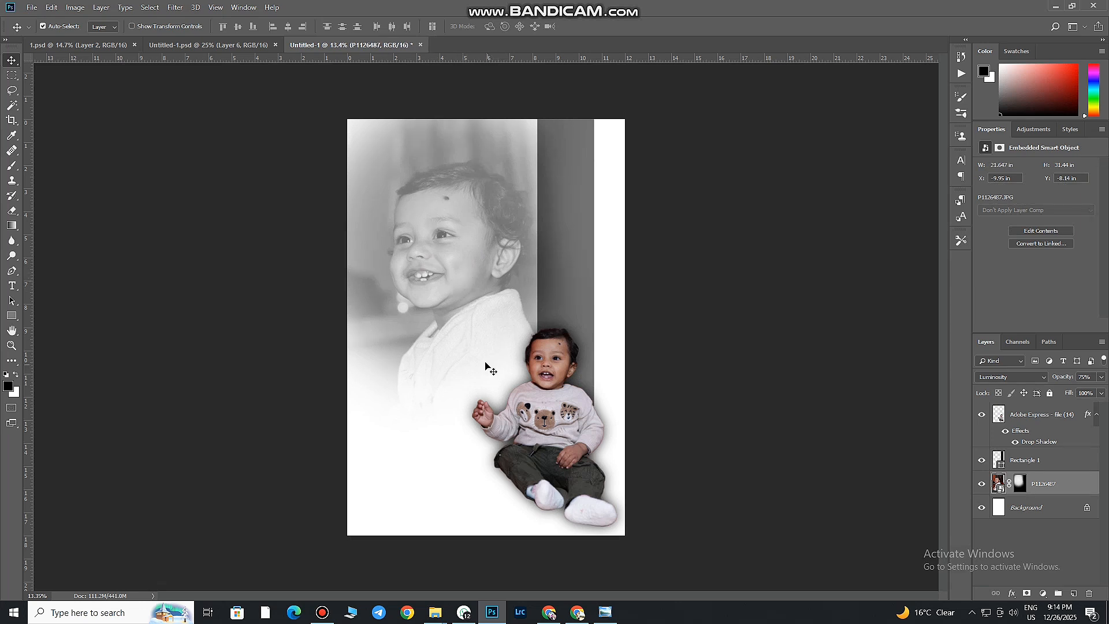
pyautogui.click(1101, 377)
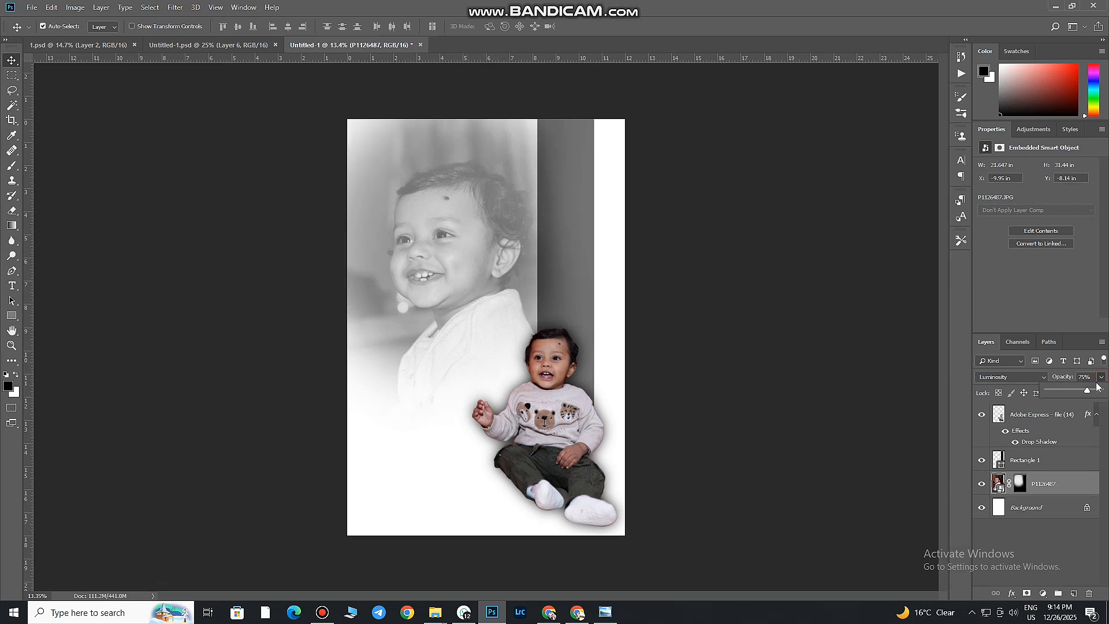
pyautogui.moveTo(1088, 391); pyautogui.dragTo(1097, 393)
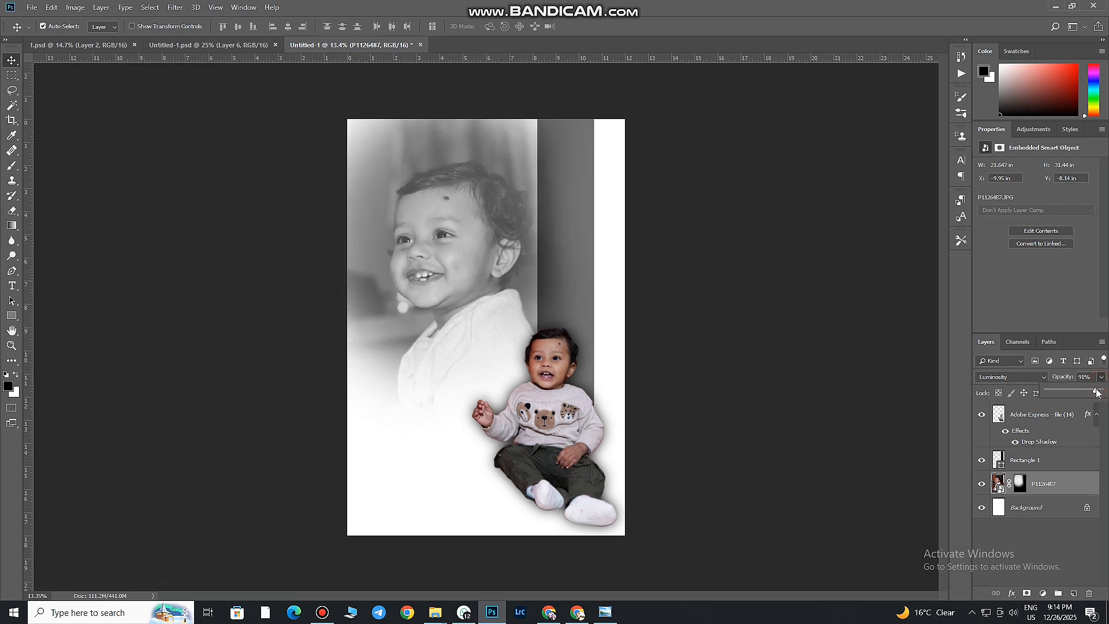
# Add the text "BIRTHDY" in the 36 pt Hello font above the cutout layer, in the page's lower left white area
pyautogui.click(11, 285)
pyautogui.click(1037, 419)
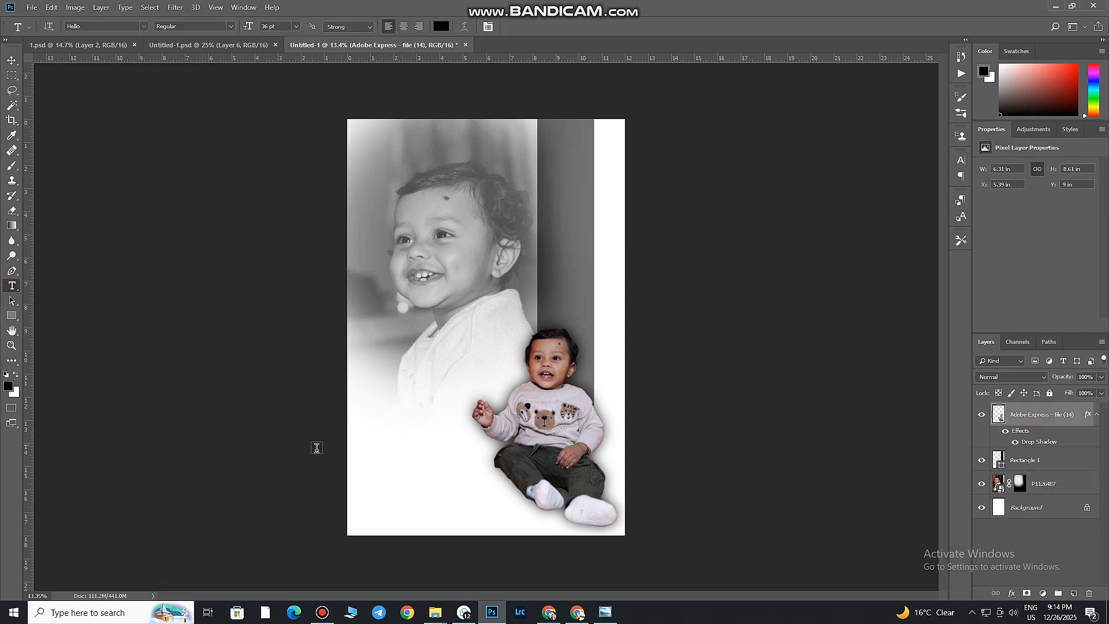
pyautogui.click(390, 462)
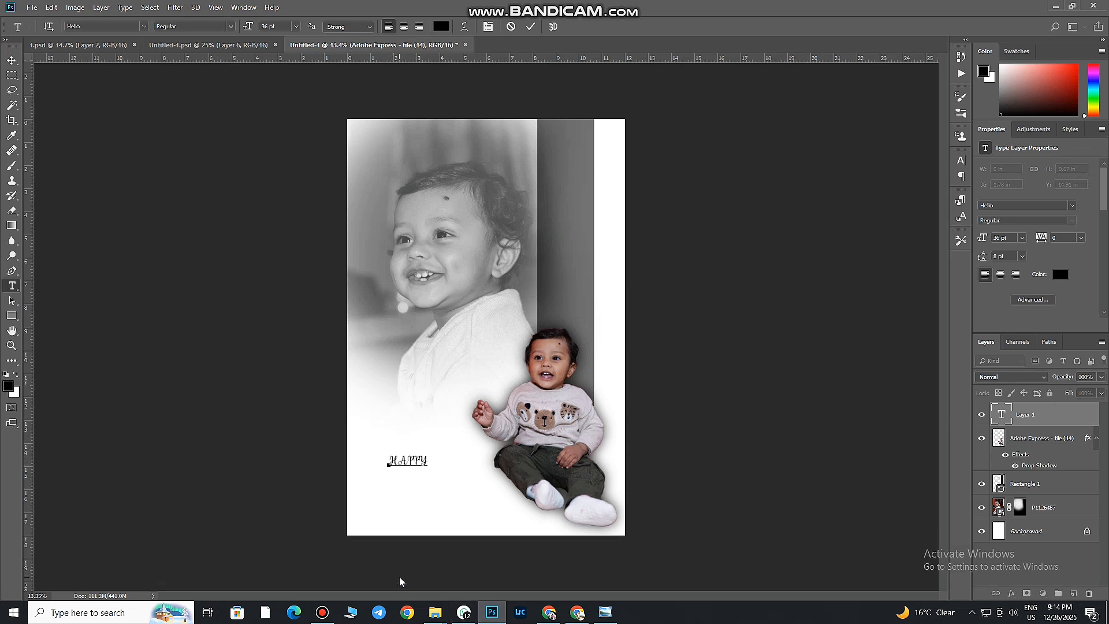
pyautogui.press('BackSpace')
pyautogui.press('BackSpace')
pyautogui.press('BackSpace')
pyautogui.press('BackSpace')
pyautogui.press('BackSpace')
pyautogui.press('BackSpace')
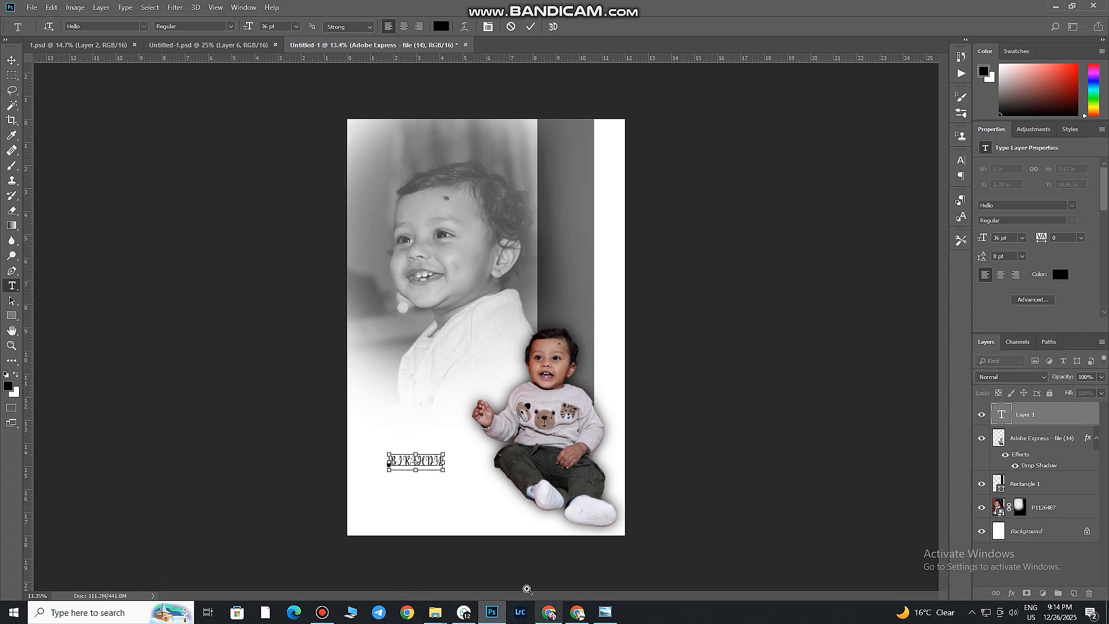
pyautogui.moveTo(484, 471); pyautogui.dragTo(515, 483)
pyautogui.hotkey('ctrl', 'Return')
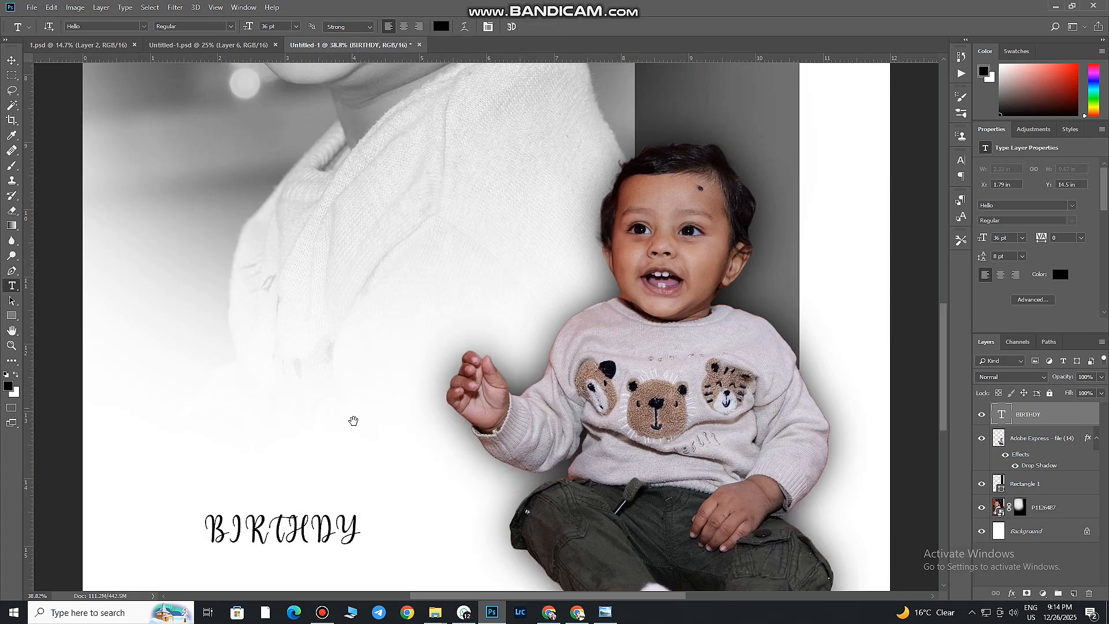
# Scale the BIRTHDY text up to about 80.57 pt and position it beside the child's legs
pyautogui.moveTo(354, 420); pyautogui.dragTo(418, 162)
pyautogui.click(405, 283)
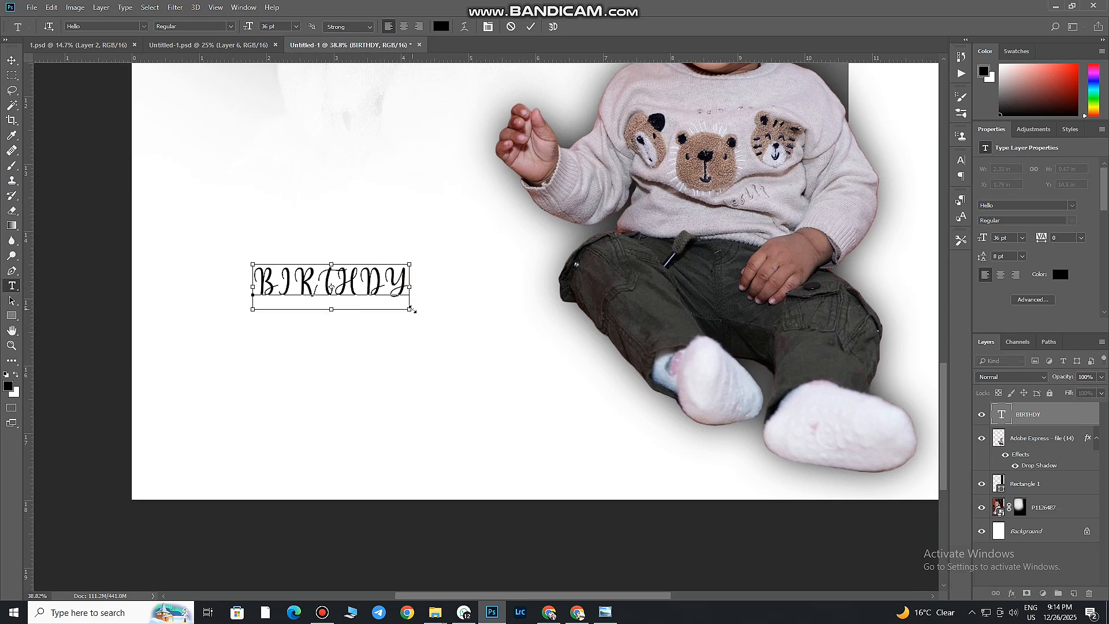
pyautogui.moveTo(412, 310); pyautogui.dragTo(593, 358)
pyautogui.moveTo(567, 327); pyautogui.dragTo(549, 340)
# Change the BIRTHDY text's font to Impact and stretch it wider, to about 85.61 pt, so it reaches the child's leg
pyautogui.moveTo(546, 284); pyautogui.dragTo(181, 294)
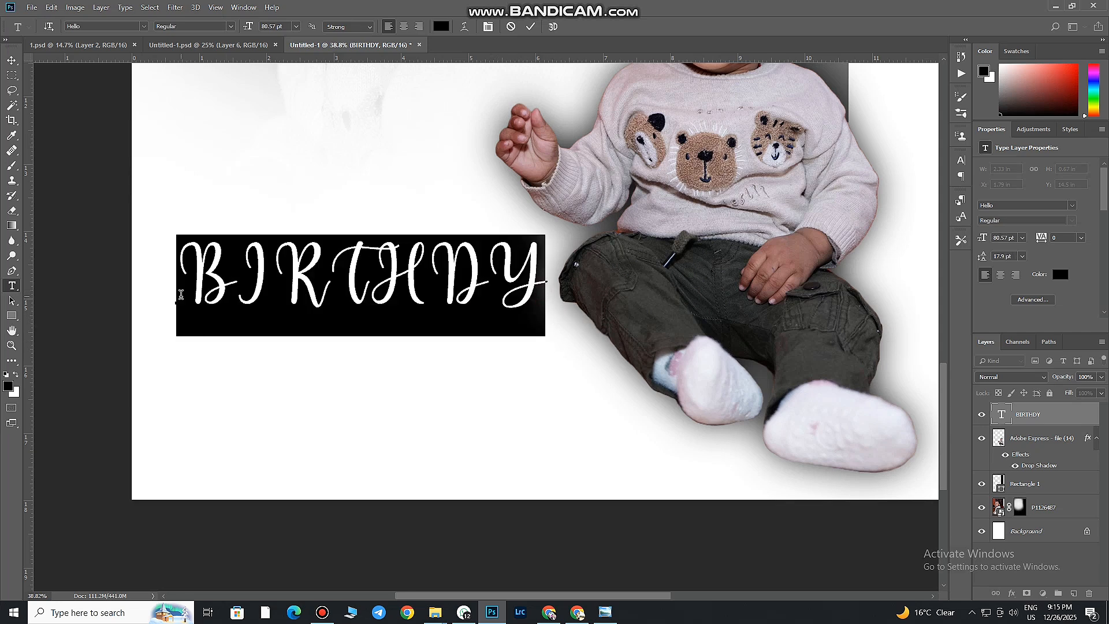
pyautogui.click(961, 160)
pyautogui.click(893, 177)
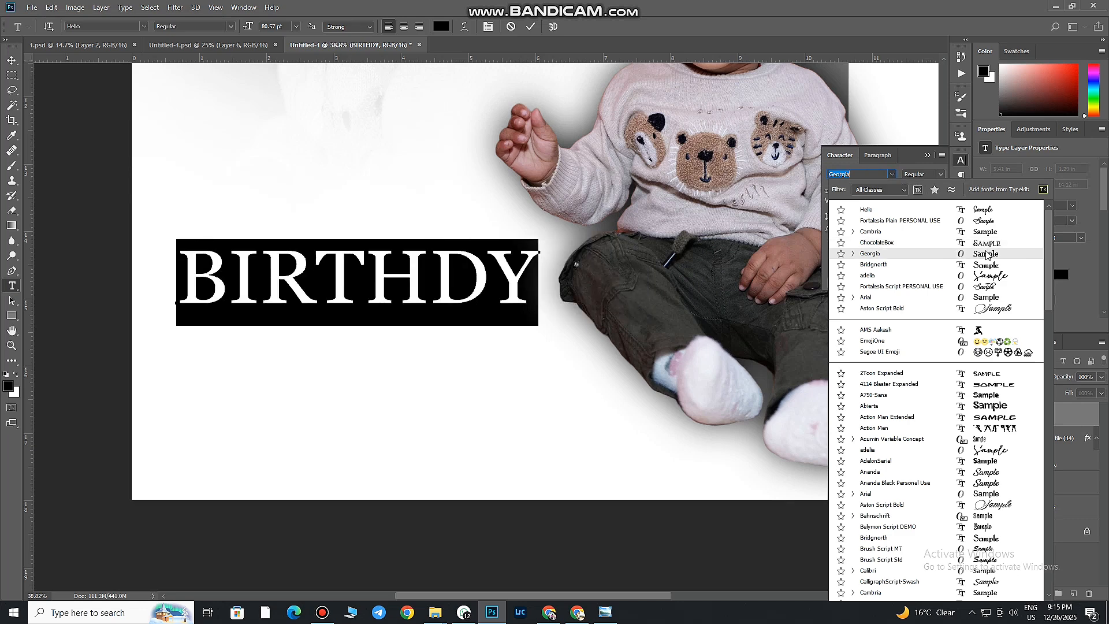
pyautogui.scroll(-3, 998, 355)
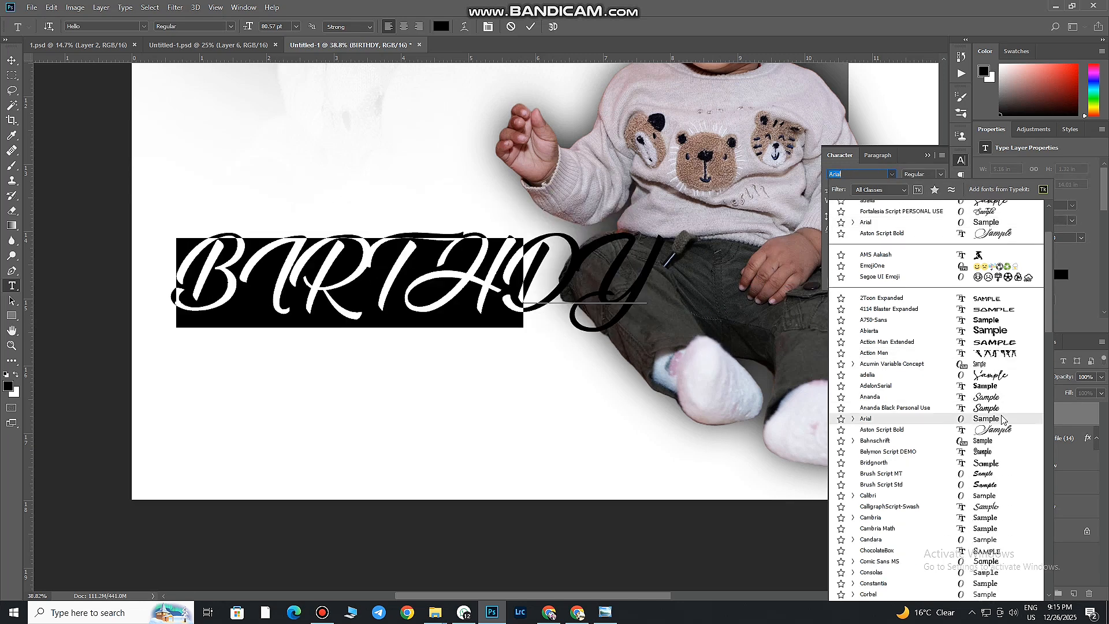
pyautogui.scroll(-8, 1010, 455)
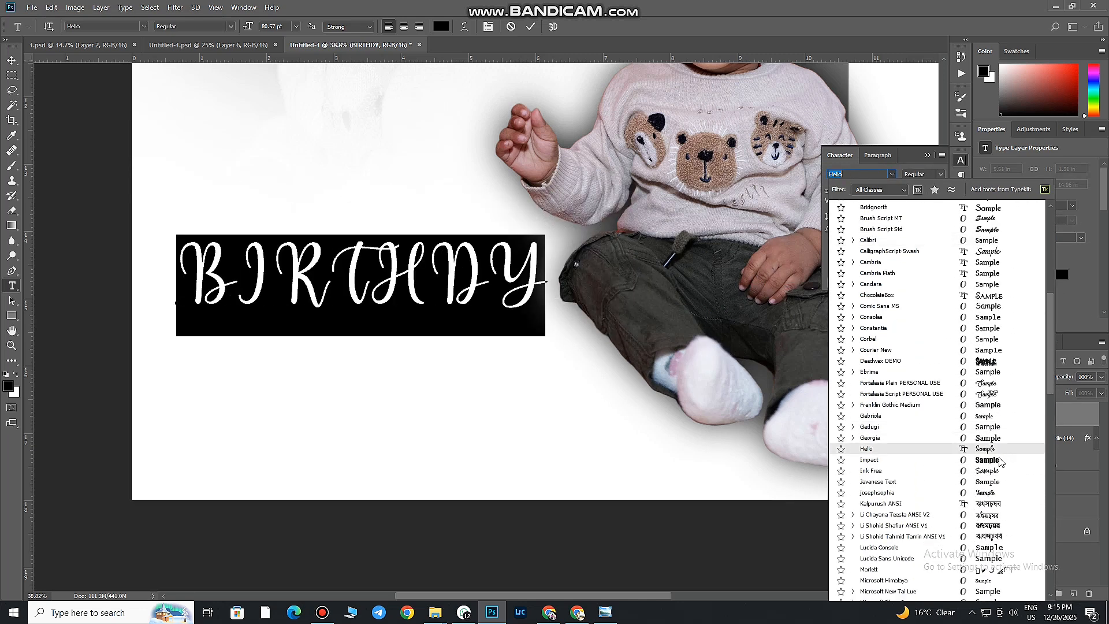
pyautogui.click(1000, 460)
pyautogui.click(367, 278)
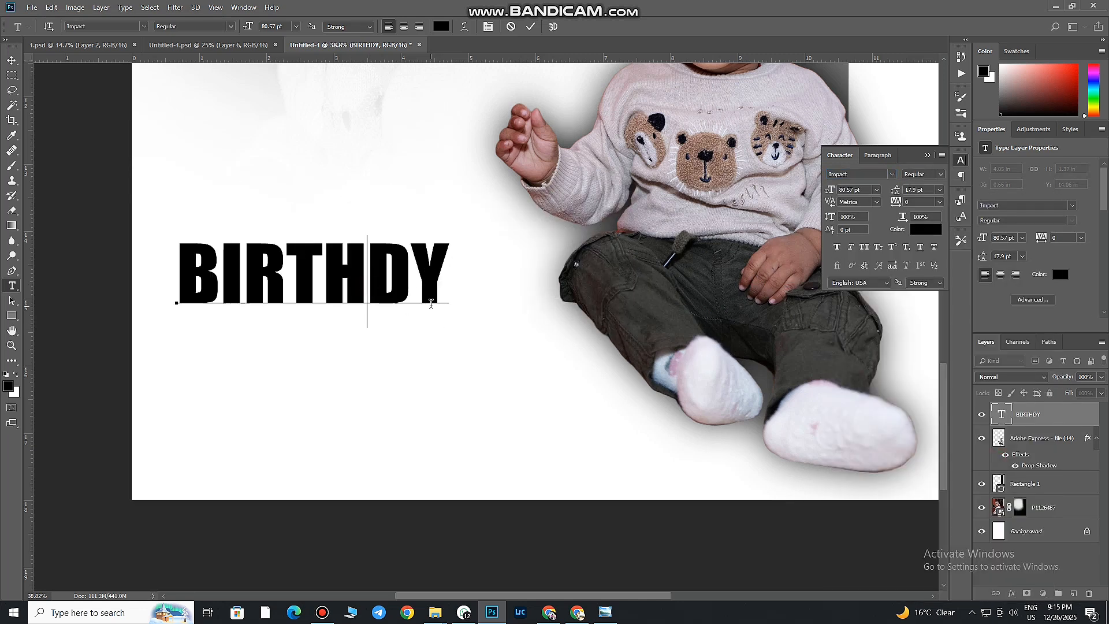
pyautogui.moveTo(450, 327); pyautogui.dragTo(554, 337)
pyautogui.click(530, 27)
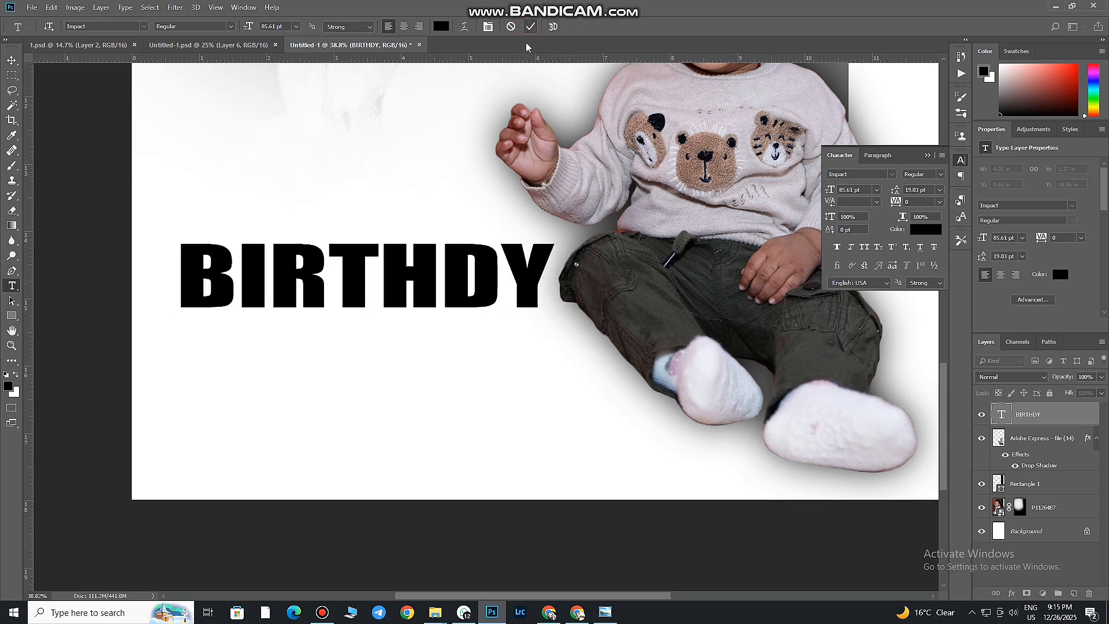
# Add a separate text "HAPPY" in 36 pt Impact below BIRTHDY
pyautogui.click(390, 376)
pyautogui.write('HAPPU')
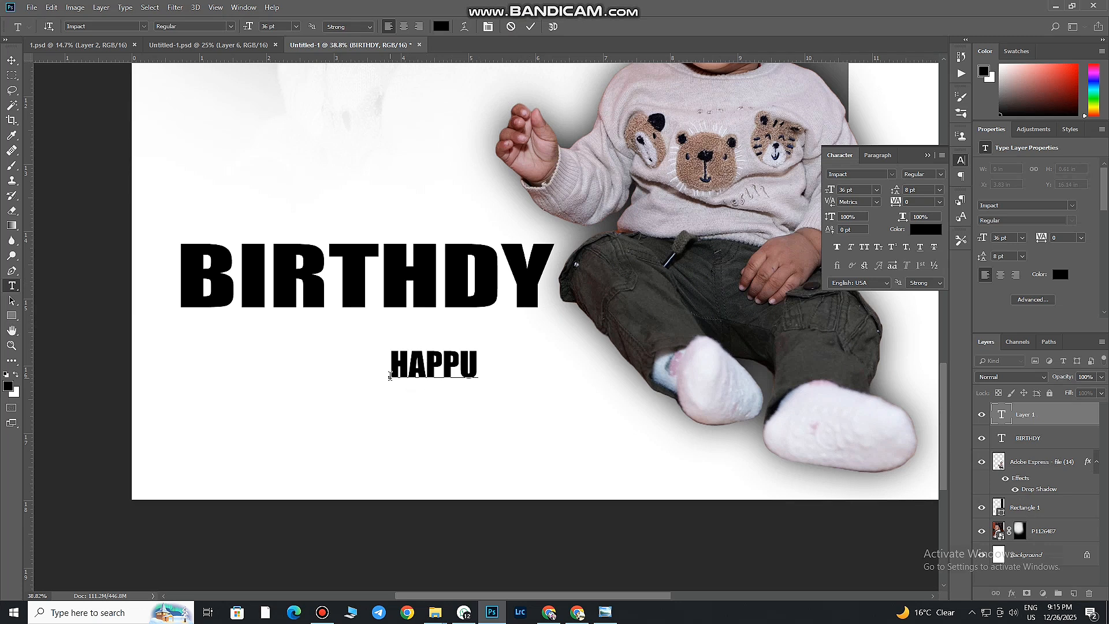
pyautogui.press('BackSpace')
pyautogui.write('Y')
# Rotate the HAPPY text to read vertically upward, scale it to about 26.92 pt and place it against the left side of BIRTHDY
pyautogui.moveTo(477, 391); pyautogui.dragTo(431, 315)
pyautogui.moveTo(426, 362); pyautogui.dragTo(173, 349)
pyautogui.moveTo(171, 237); pyautogui.dragTo(173, 305)
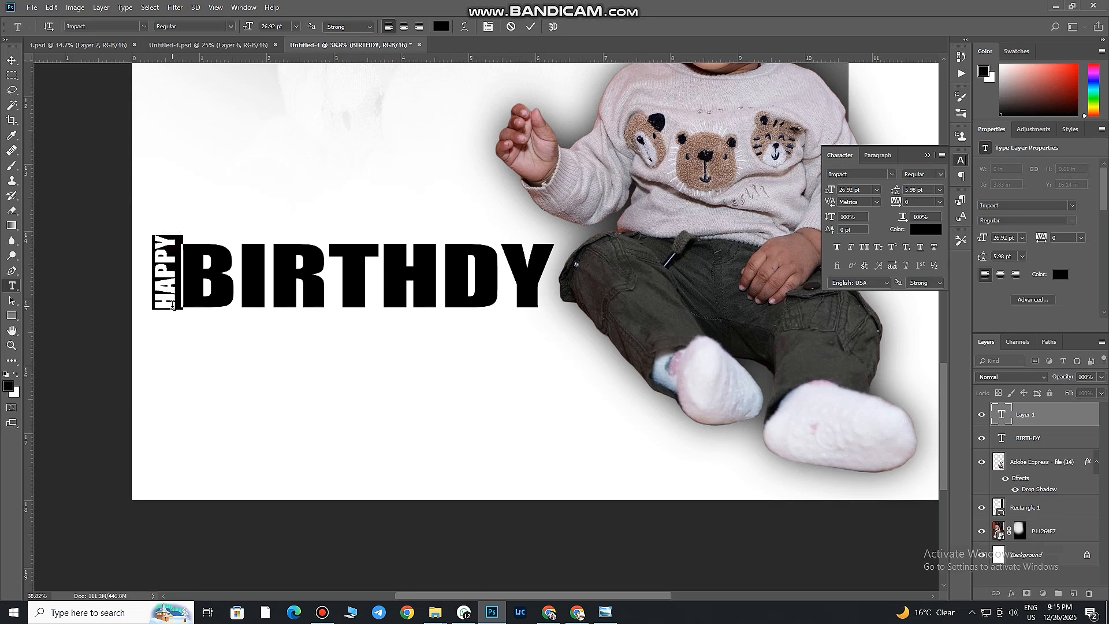
# Change the vertical HAPPY text's font to Arial Regular and fit its length to the height of BIRTHDY
pyautogui.click(892, 176)
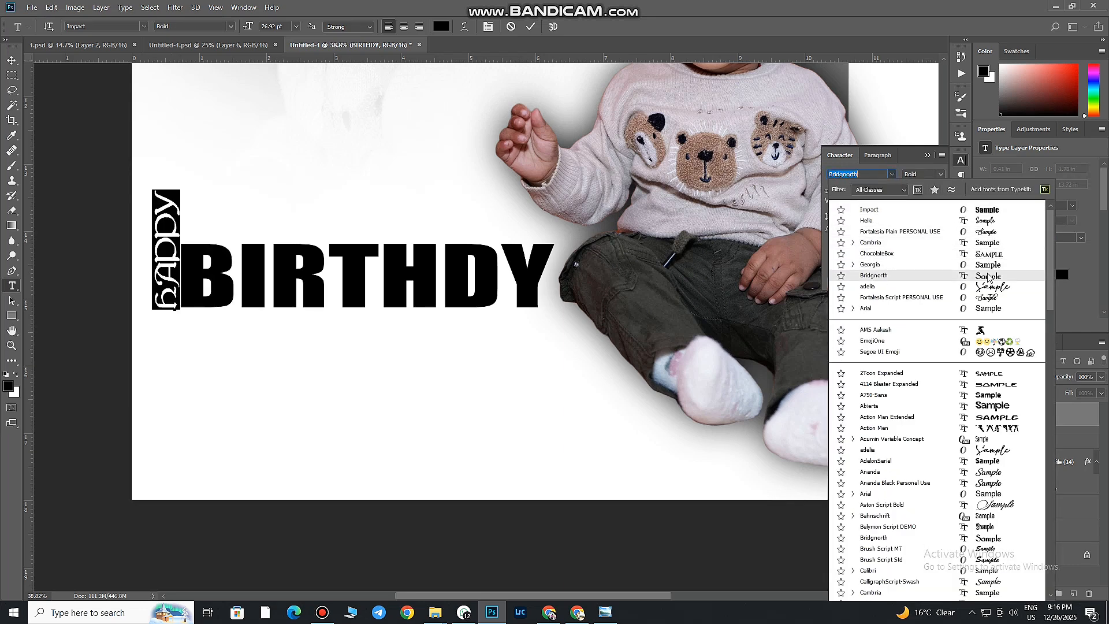
pyautogui.click(989, 310)
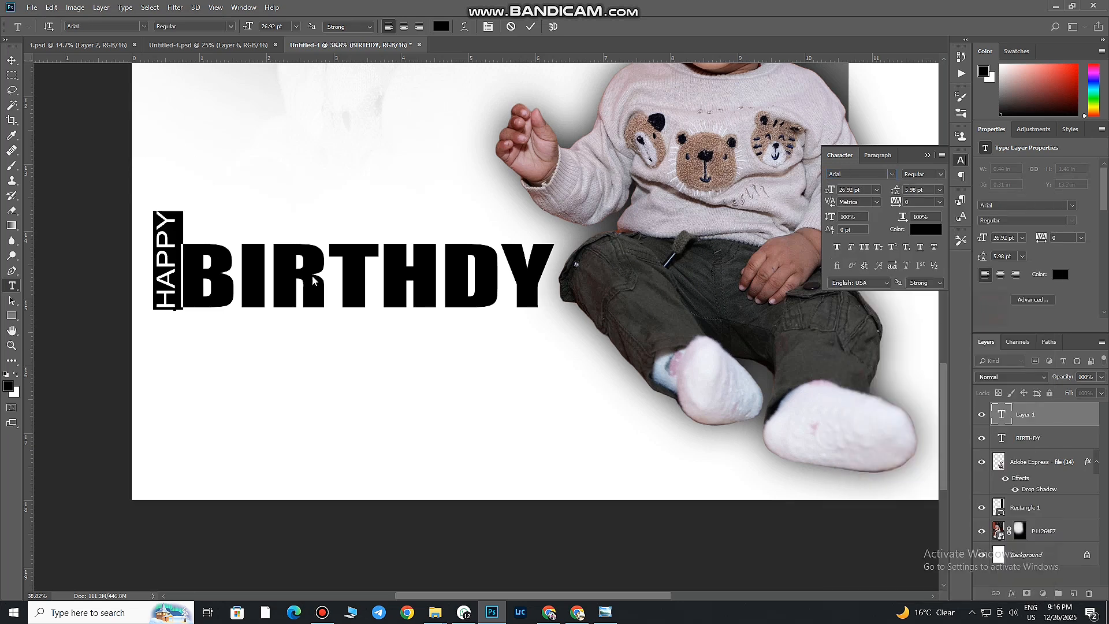
pyautogui.click(167, 260)
pyautogui.moveTo(183, 211); pyautogui.dragTo(182, 244)
pyautogui.moveTo(183, 310); pyautogui.dragTo(183, 308)
pyautogui.click(531, 26)
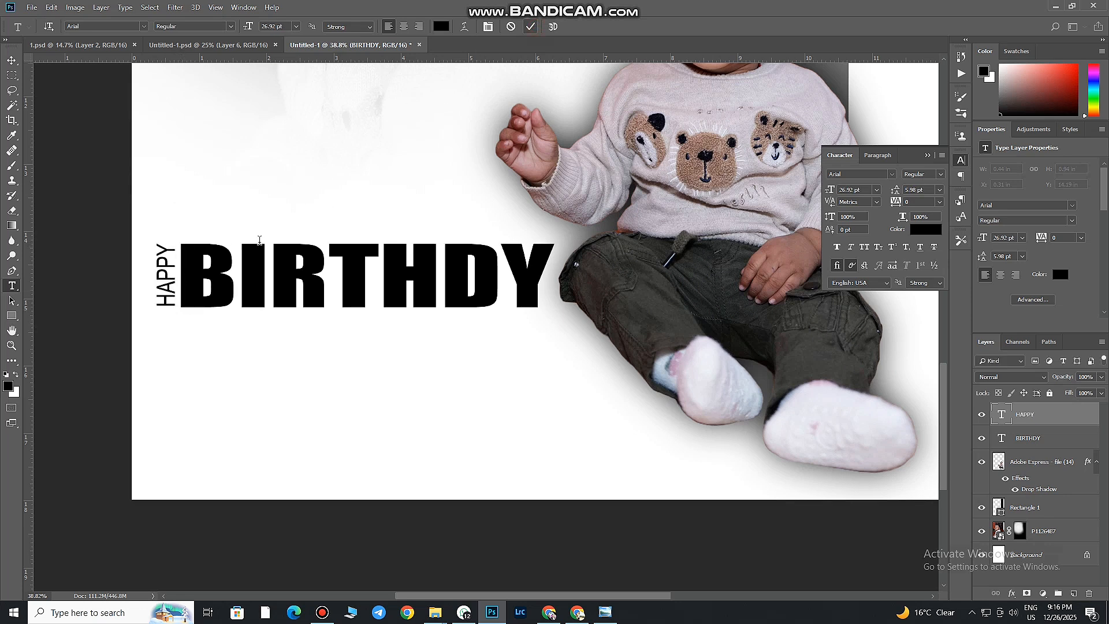
pyautogui.click(12, 60)
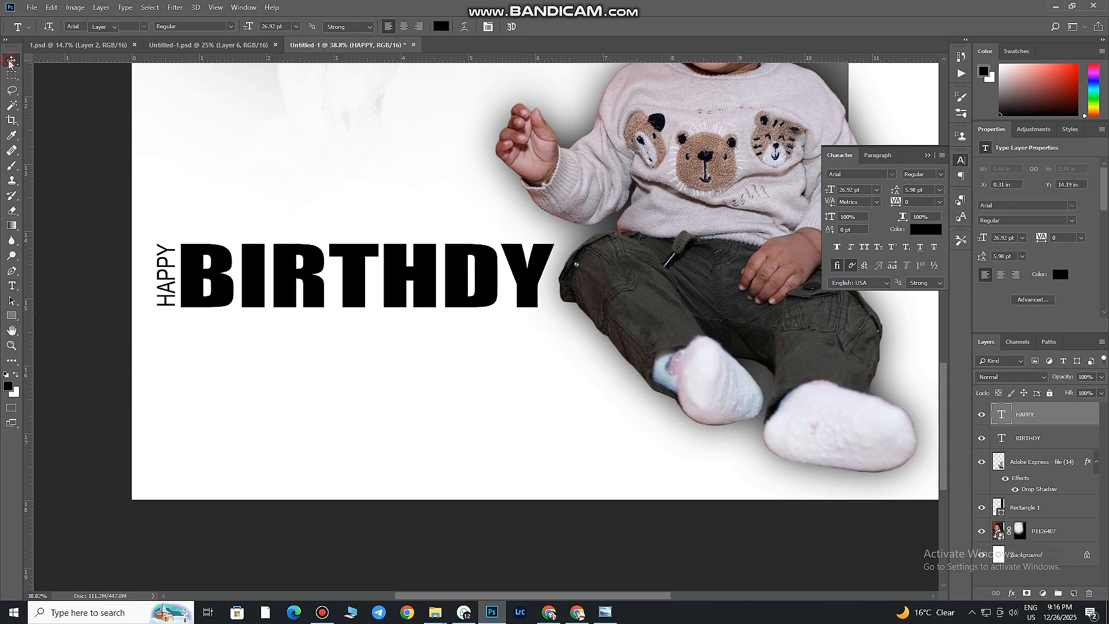
pyautogui.moveTo(388, 292); pyautogui.dragTo(376, 342)
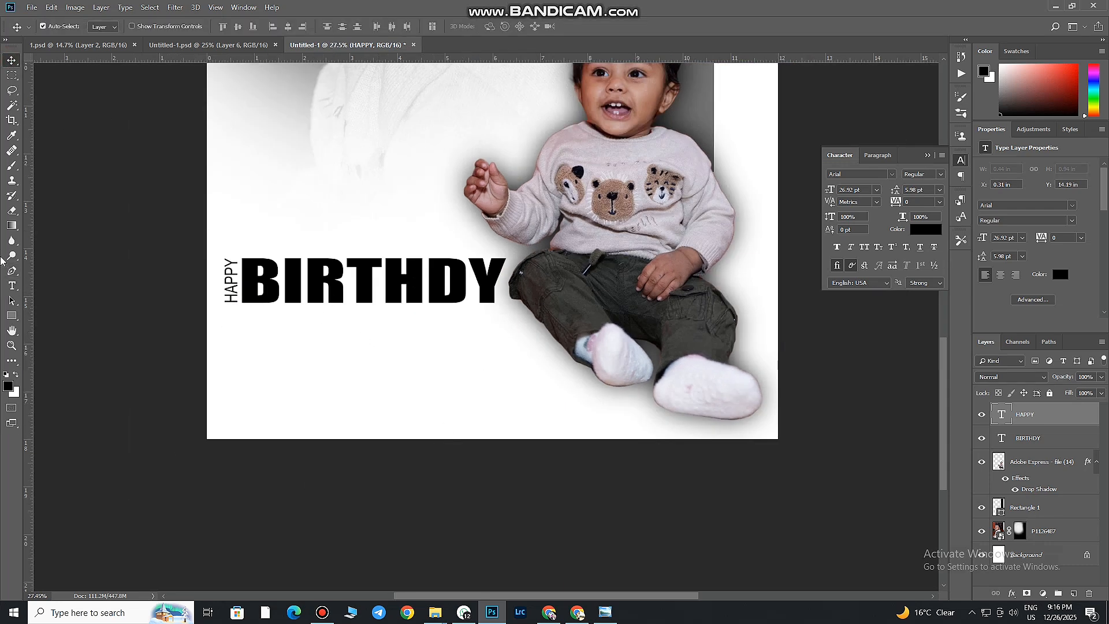
# Add the child's first name as a separate 36 pt Arial text below BIRTHDY
pyautogui.click(12, 291)
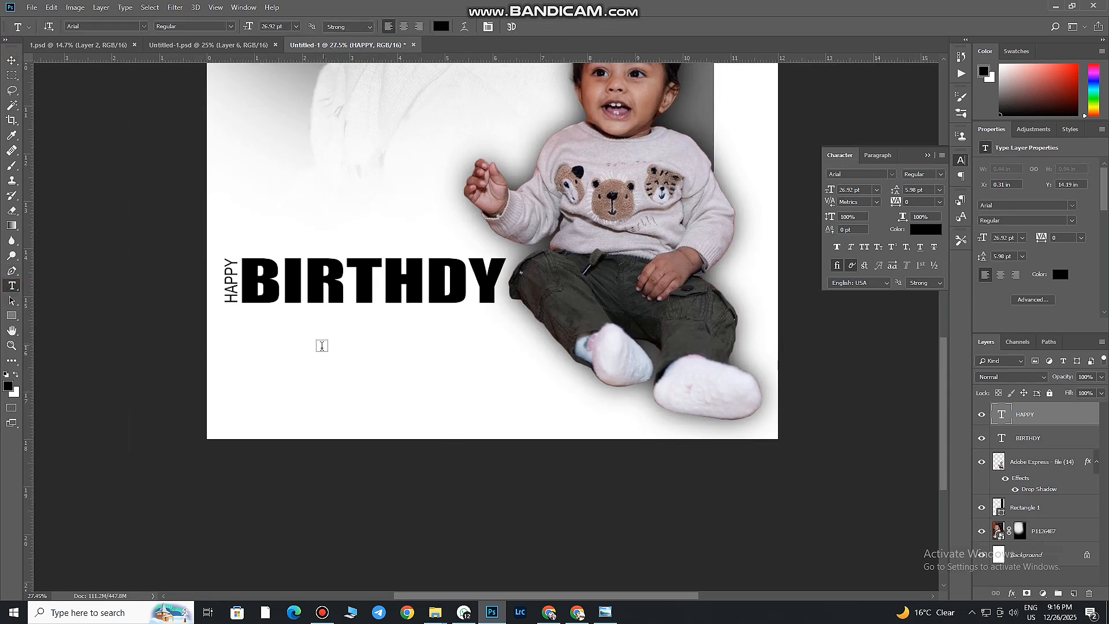
pyautogui.click(322, 346)
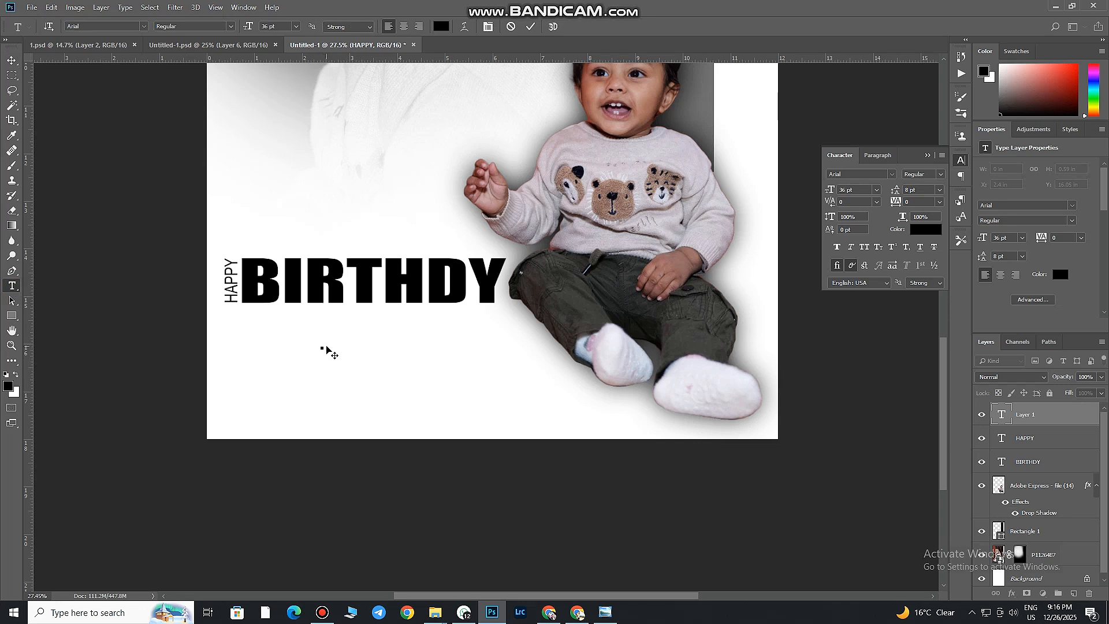
pyautogui.write('EKAK')
pyautogui.press('BackSpace')
pyautogui.press('BackSpace')
pyautogui.press('BackSpace')
pyautogui.write('kak')
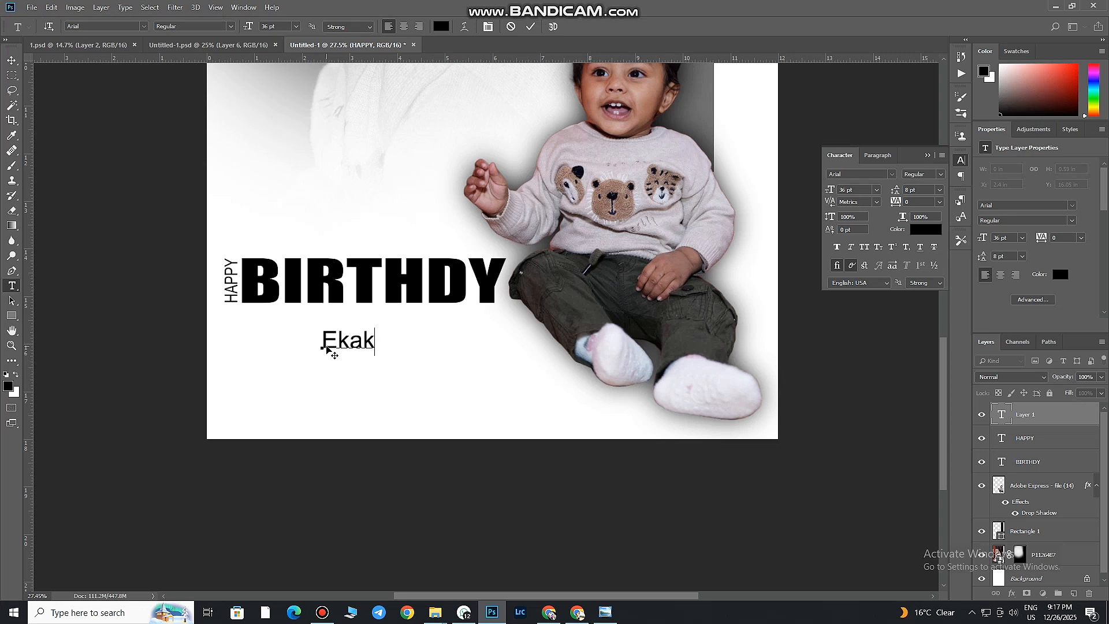
pyautogui.write('sh')
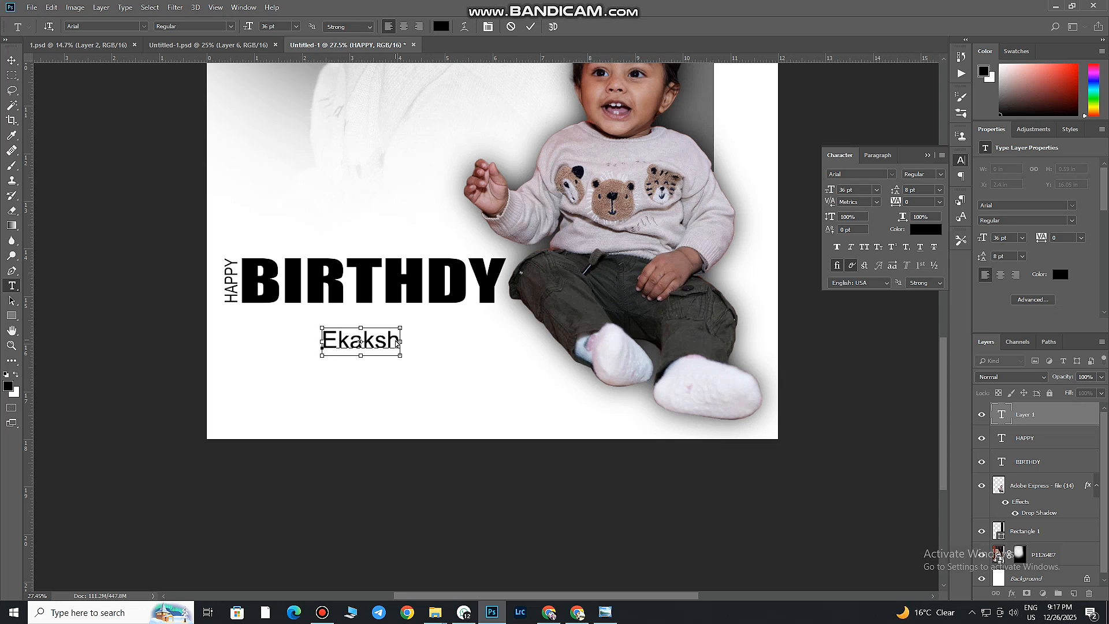
# Change the name text's font to adelia, resize it to about 39.49 pt and place it just below BIRTHDY
pyautogui.moveTo(409, 364); pyautogui.dragTo(496, 407)
pyautogui.hotkey('ctrl', 'a')
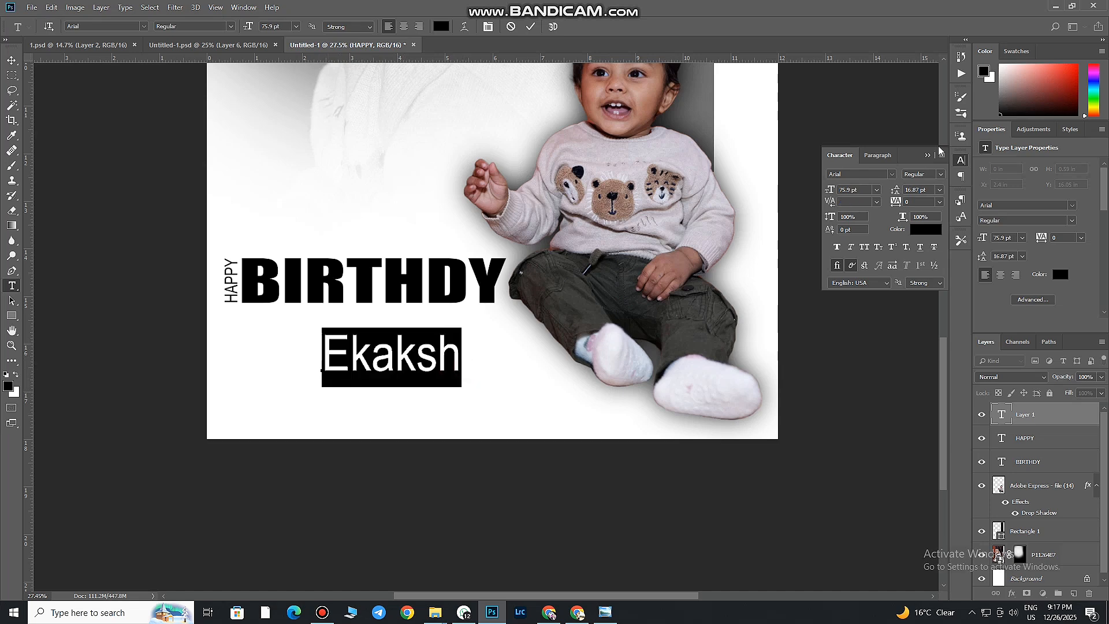
pyautogui.click(892, 176)
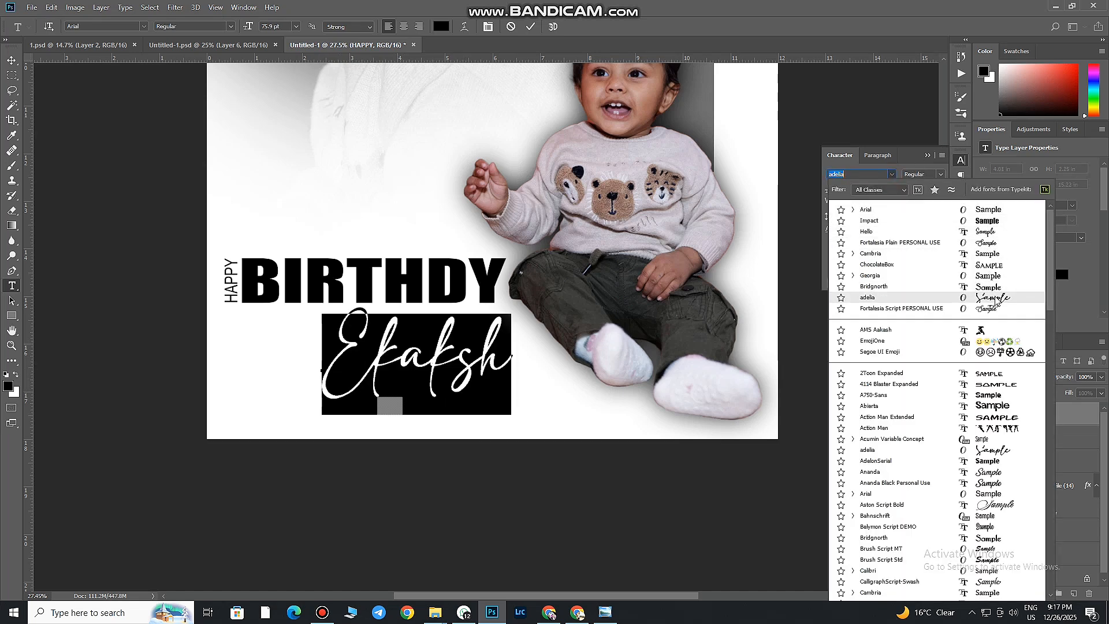
pyautogui.click(993, 298)
pyautogui.click(450, 362)
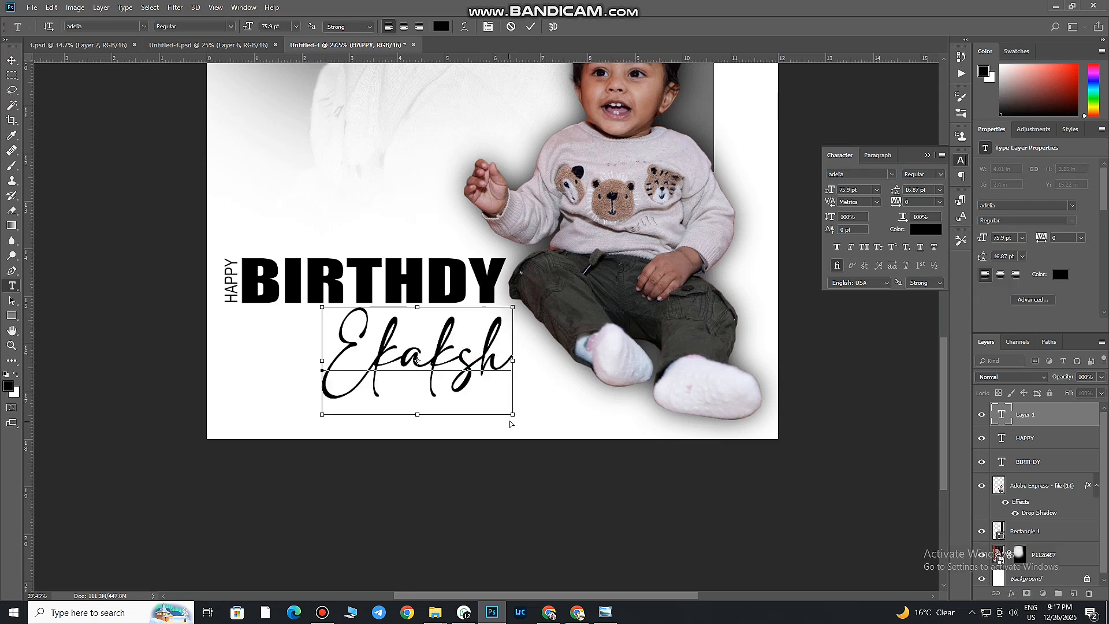
pyautogui.moveTo(444, 363)
pyautogui.mouseDown()
pyautogui.moveTo(381, 332)
pyautogui.moveTo(440, 366)
pyautogui.mouseUp()
pyautogui.click(530, 27)
pyautogui.moveTo(409, 328); pyautogui.dragTo(411, 330)
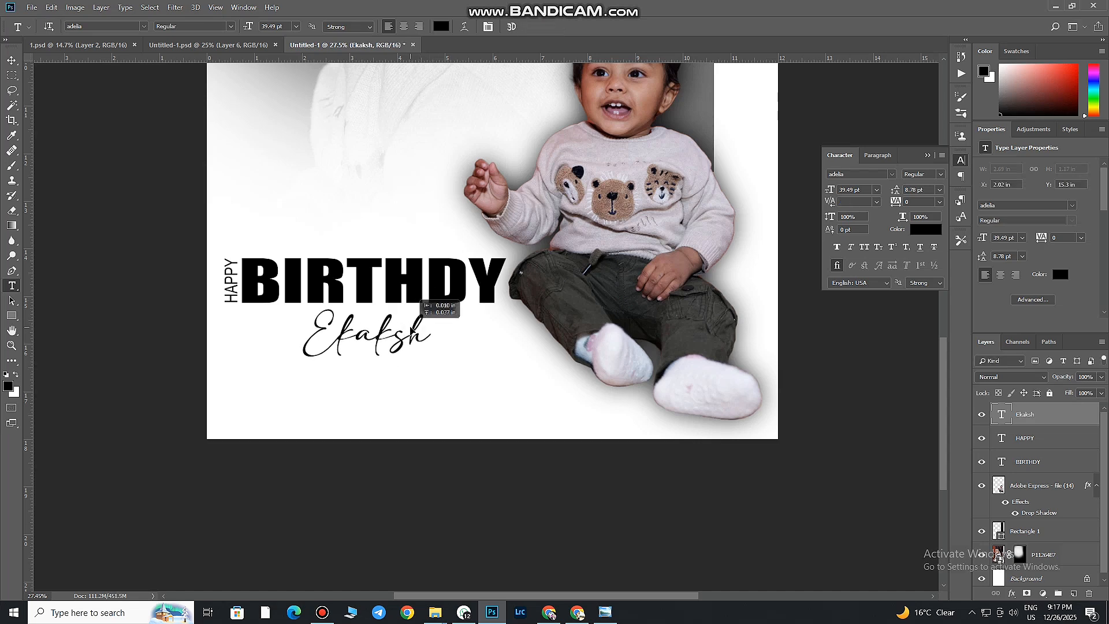
pyautogui.click(12, 60)
pyautogui.click(210, 45)
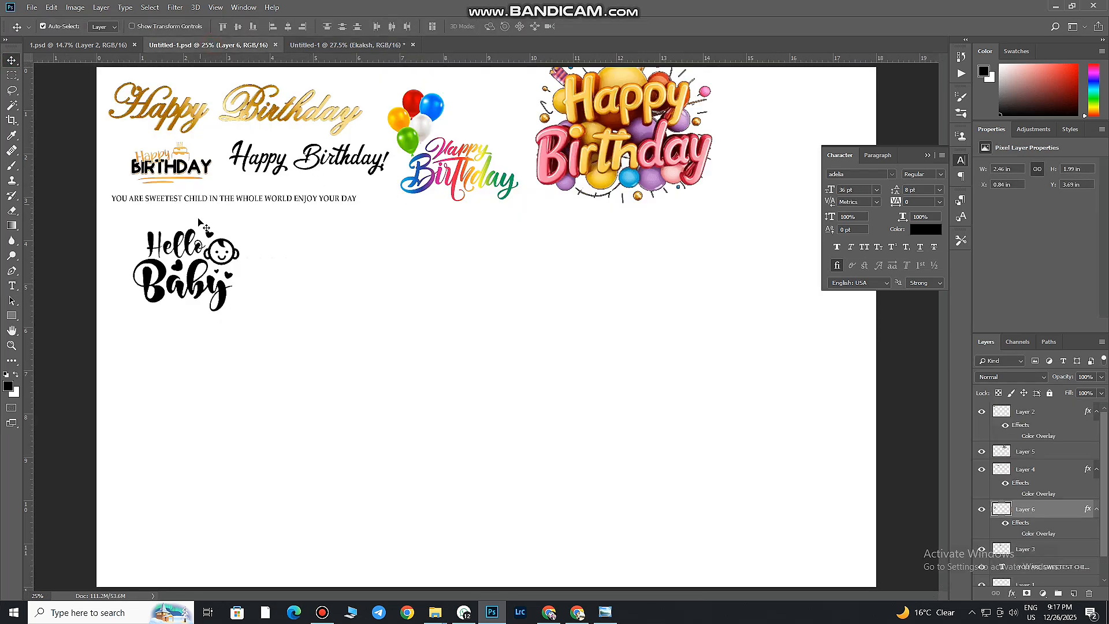
pyautogui.click(347, 45)
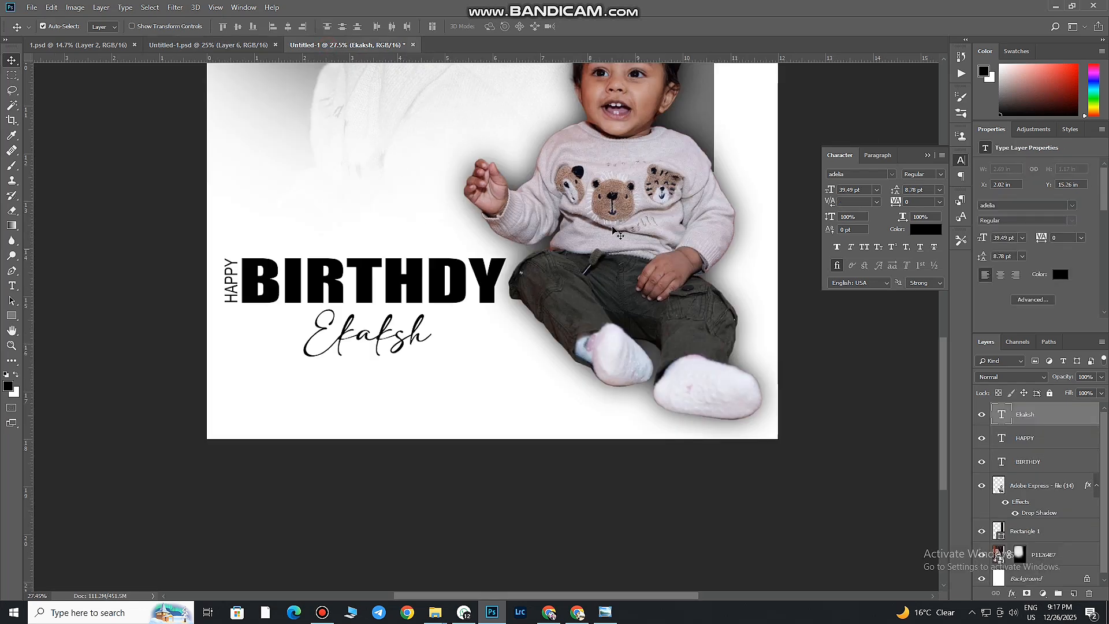
pyautogui.moveTo(480, 277); pyautogui.dragTo(448, 307)
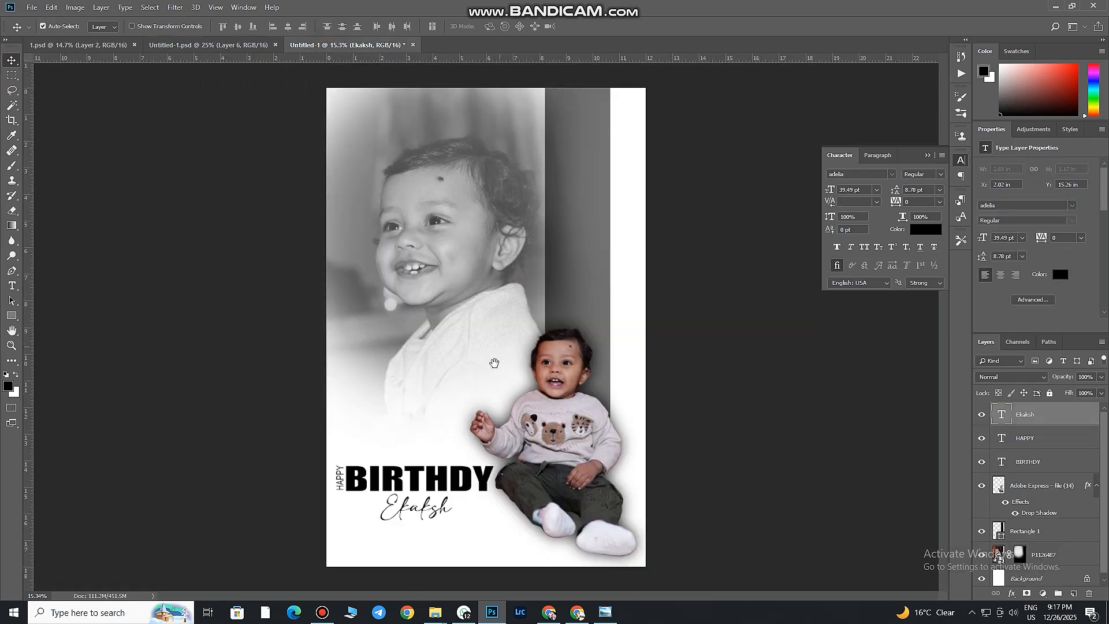
pyautogui.moveTo(487, 372)
pyautogui.mouseDown()
pyautogui.moveTo(490, 384)
pyautogui.moveTo(498, 374)
pyautogui.mouseUp()
pyautogui.moveTo(506, 160); pyautogui.dragTo(484, 248)
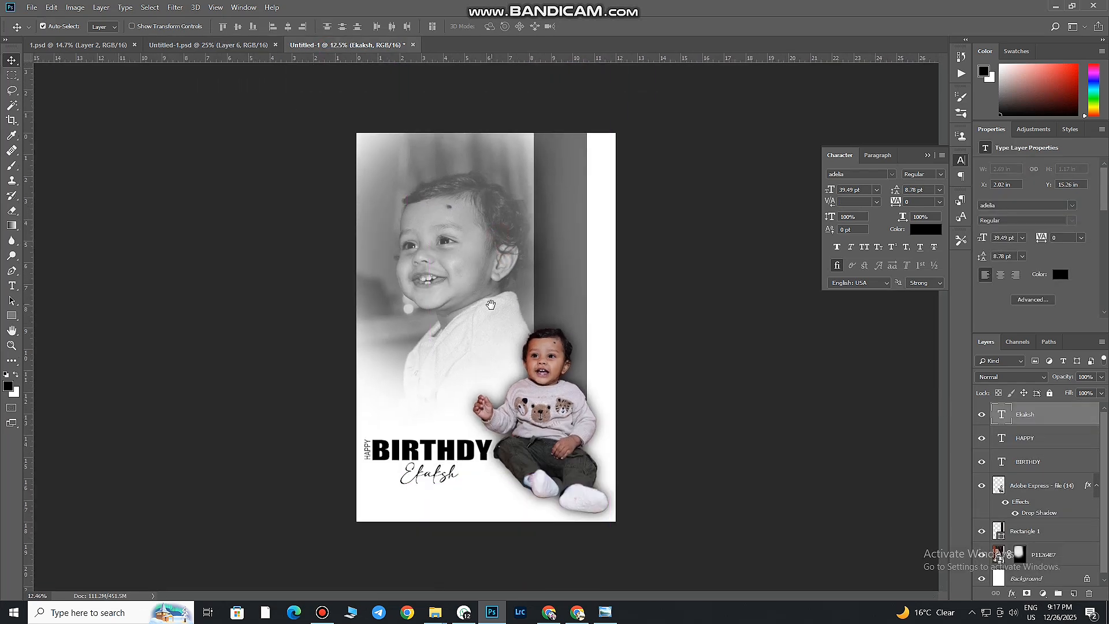
pyautogui.moveTo(475, 408); pyautogui.dragTo(488, 408)
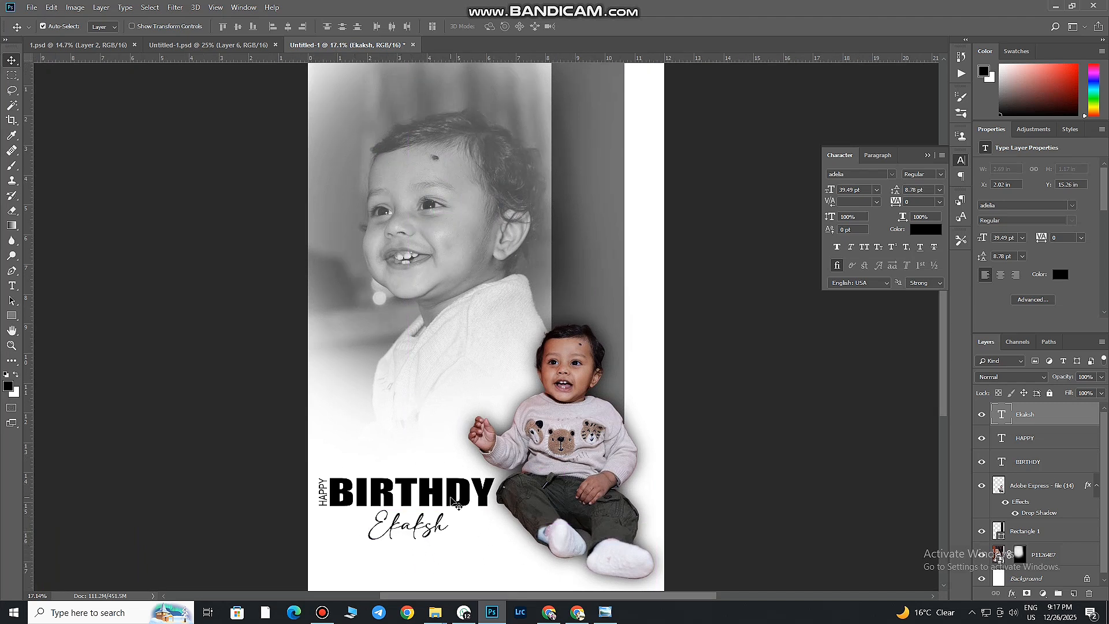
pyautogui.click(1001, 462)
pyautogui.doubleClick(1085, 461)
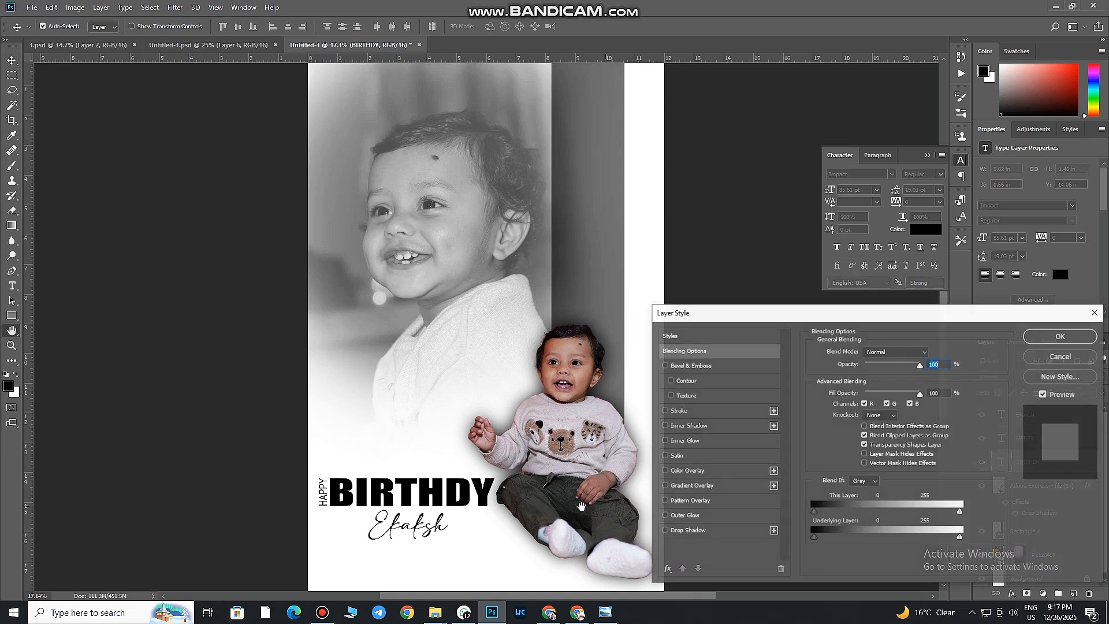
pyautogui.click(684, 530)
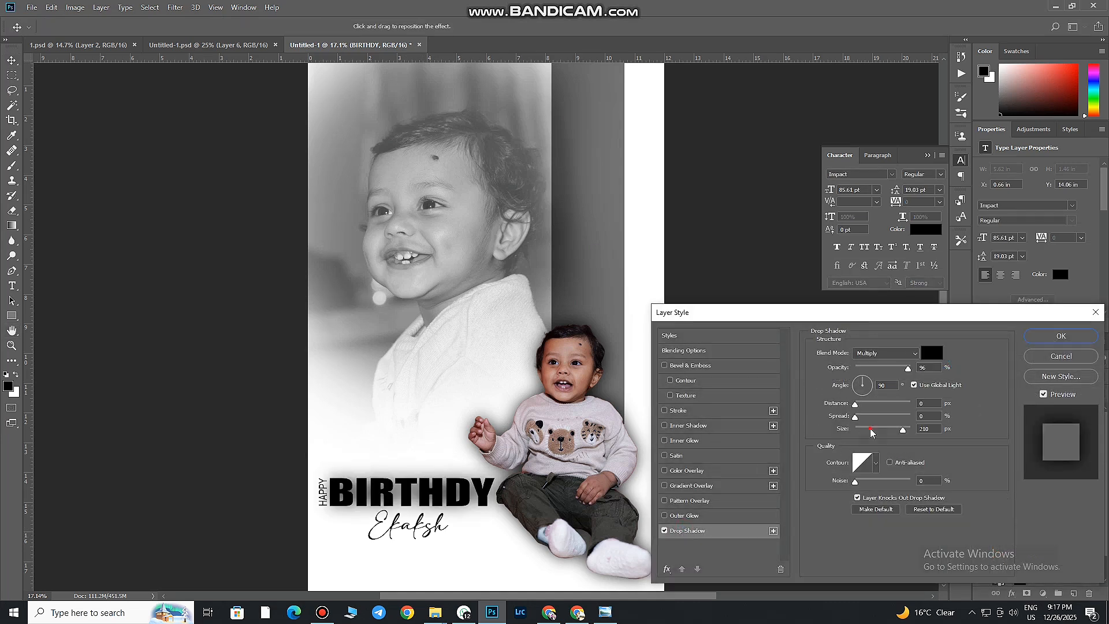
pyautogui.moveTo(871, 433); pyautogui.dragTo(842, 424)
pyautogui.click(1061, 356)
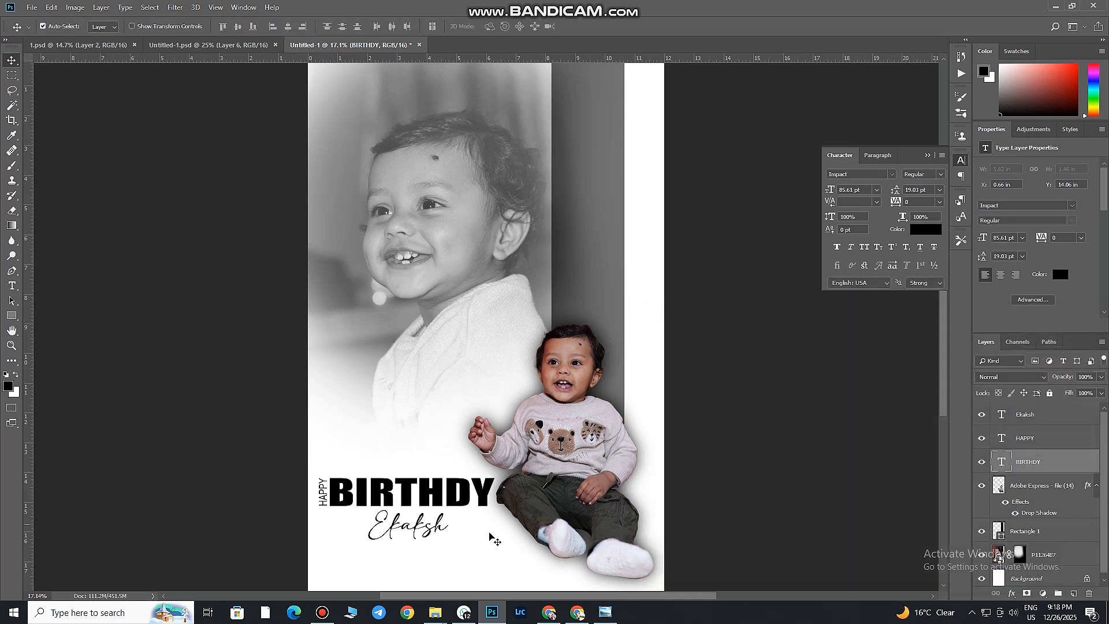
# In Camera Raw, set the child cutout's exposure to +0.65, highlights -7, shadows +19, whites +8, blacks +4, temperature +5 and tint -7
pyautogui.click(560, 397)
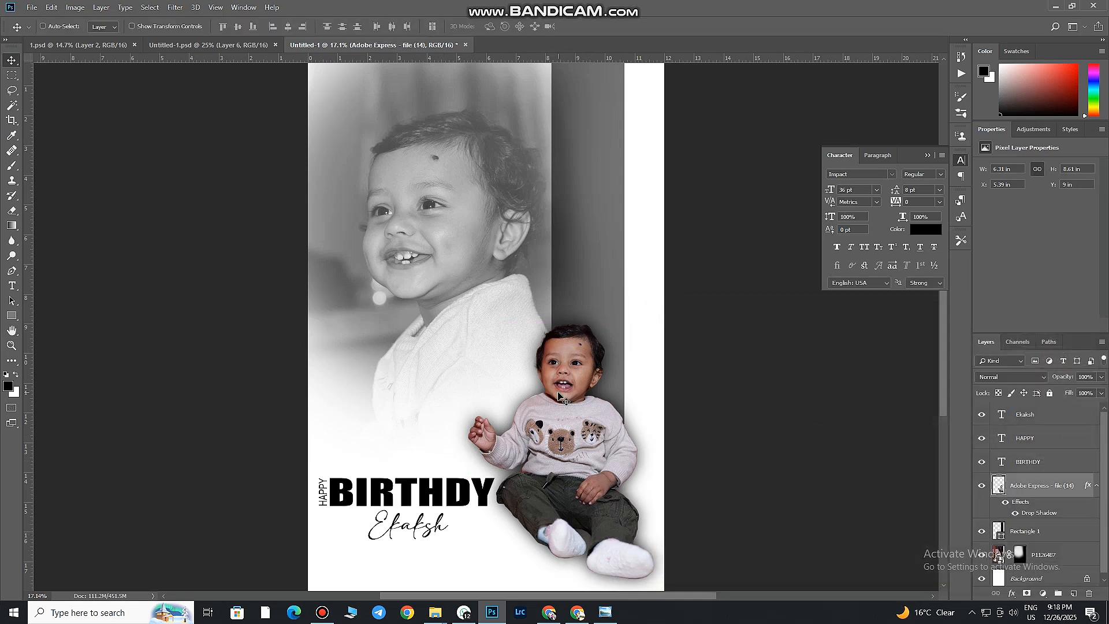
pyautogui.hotkey('ctrl', 'shift', 'a')
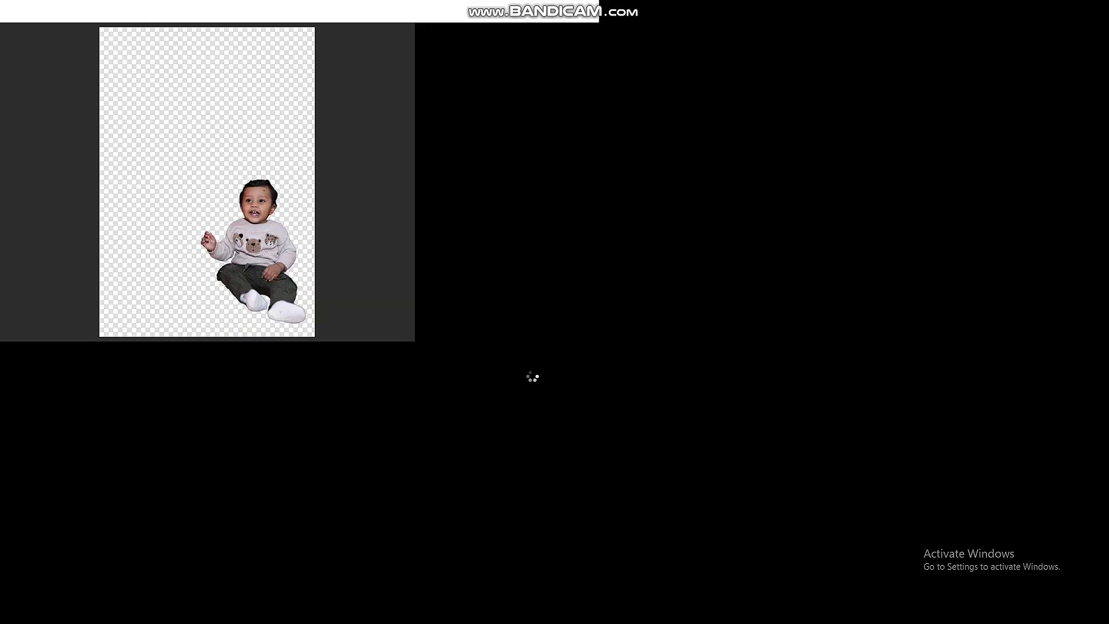
pyautogui.moveTo(1005, 192); pyautogui.dragTo(1010, 262)
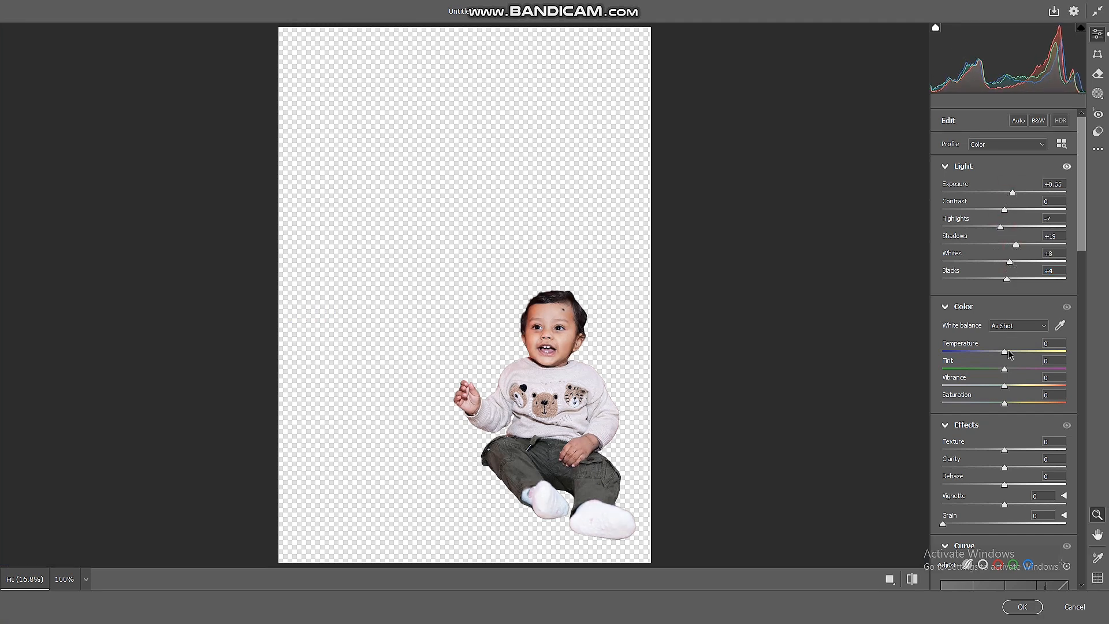
pyautogui.moveTo(1005, 352); pyautogui.dragTo(1000, 370)
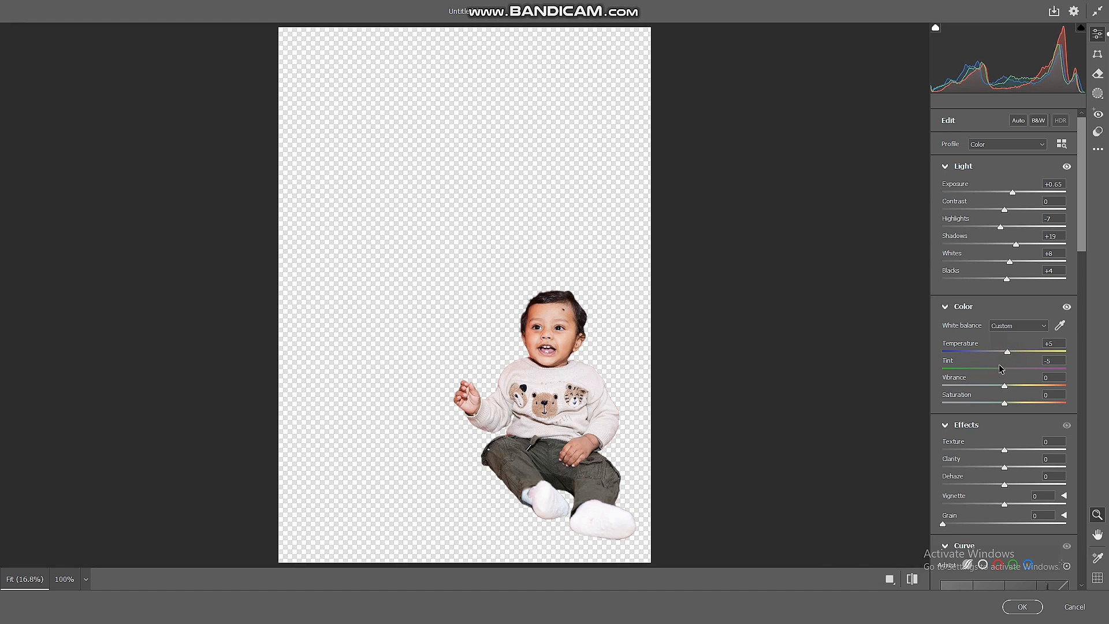
# Set the child cutout's texture to -21 and clarity to +12, and apply the Camera Raw adjustments
pyautogui.moveTo(1005, 450); pyautogui.dragTo(991, 450)
pyautogui.moveTo(1005, 467); pyautogui.dragTo(1012, 469)
pyautogui.scroll(-6, 996, 452)
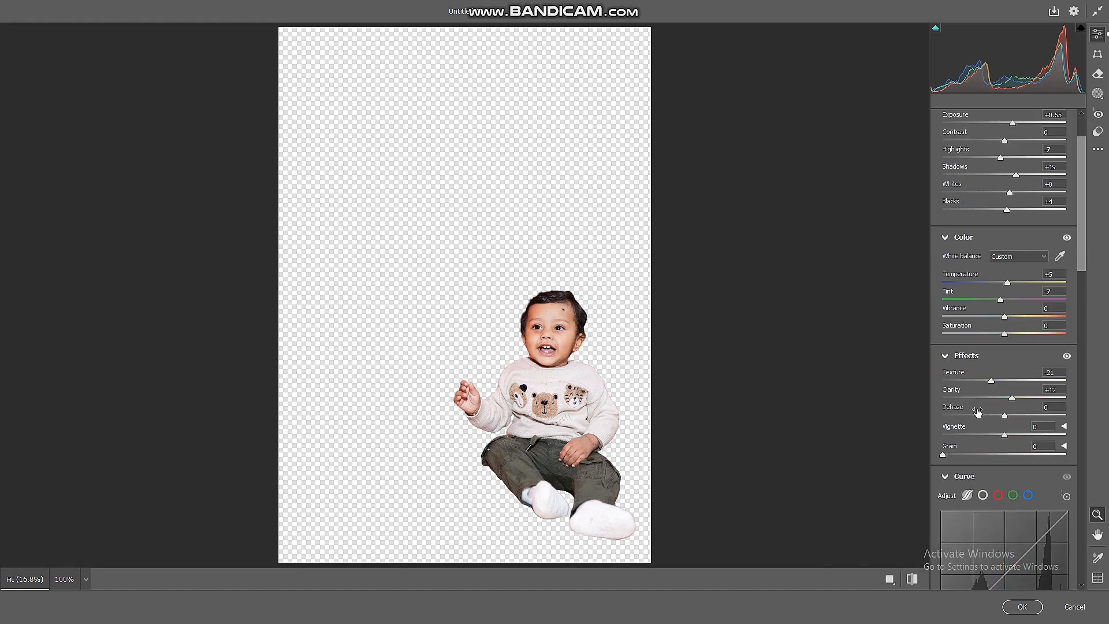
pyautogui.moveTo(1006, 437); pyautogui.dragTo(1008, 438)
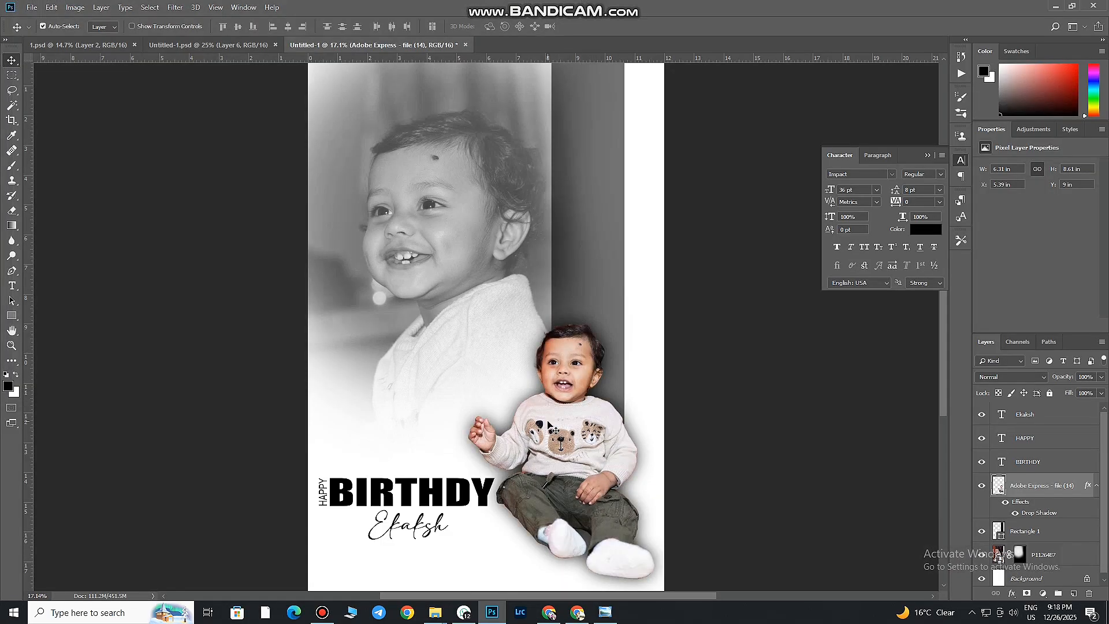
# Smooth the cutout child's skin with SkinFiner using smoothing amount 86, mask feather 37, mask tolerance 37 and balance +15
pyautogui.moveTo(593, 378); pyautogui.dragTo(534, 399)
pyautogui.moveTo(550, 271); pyautogui.dragTo(564, 297)
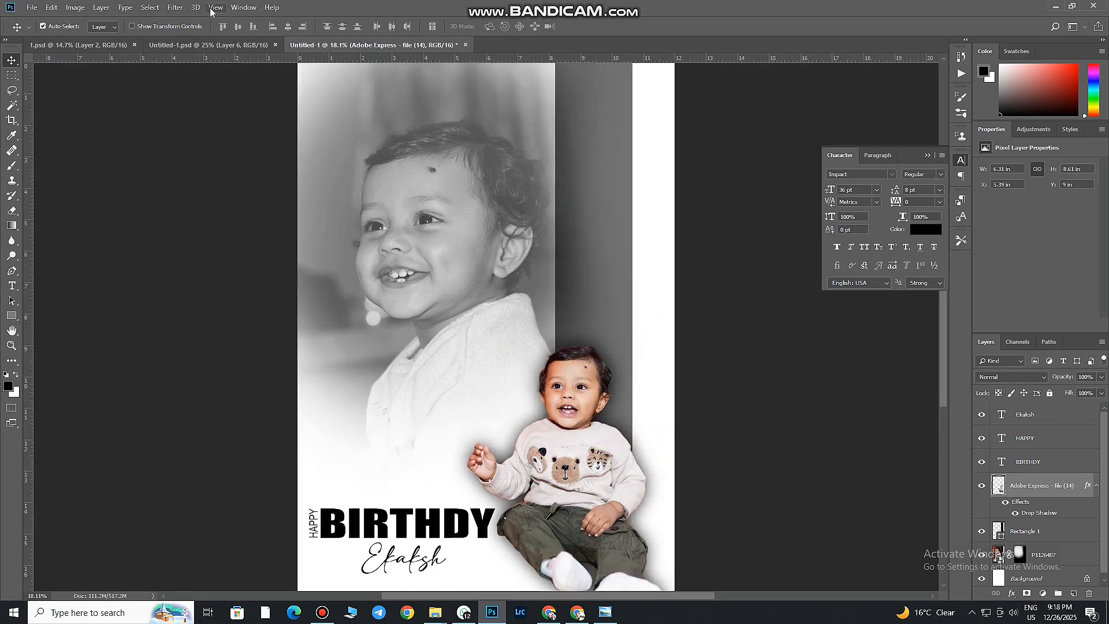
pyautogui.click(175, 7)
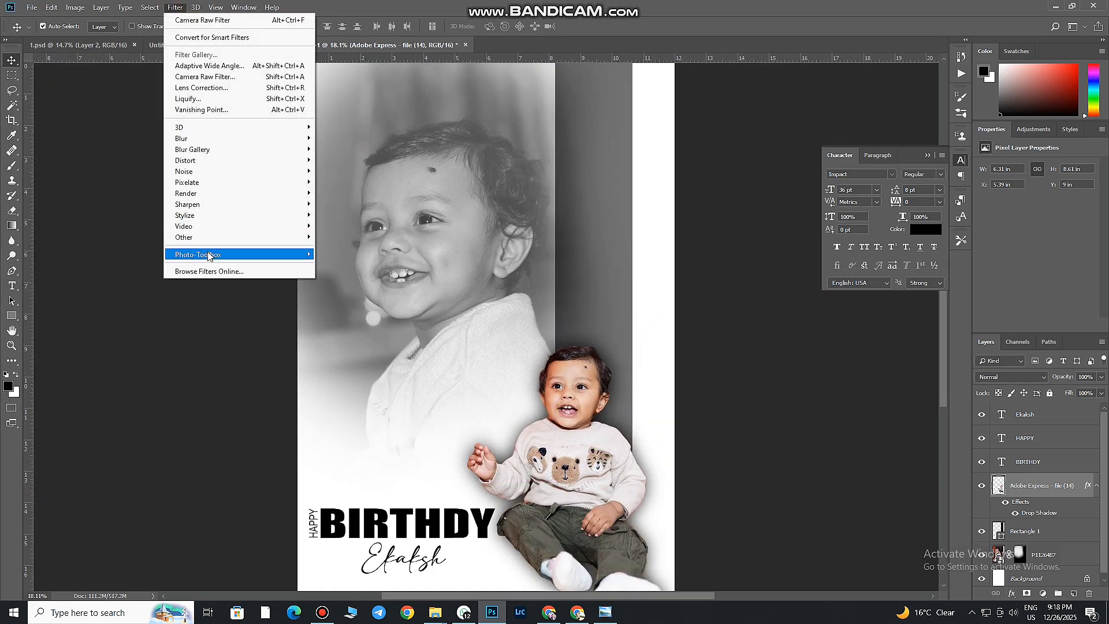
pyautogui.moveTo(209, 254)
pyautogui.click(334, 253)
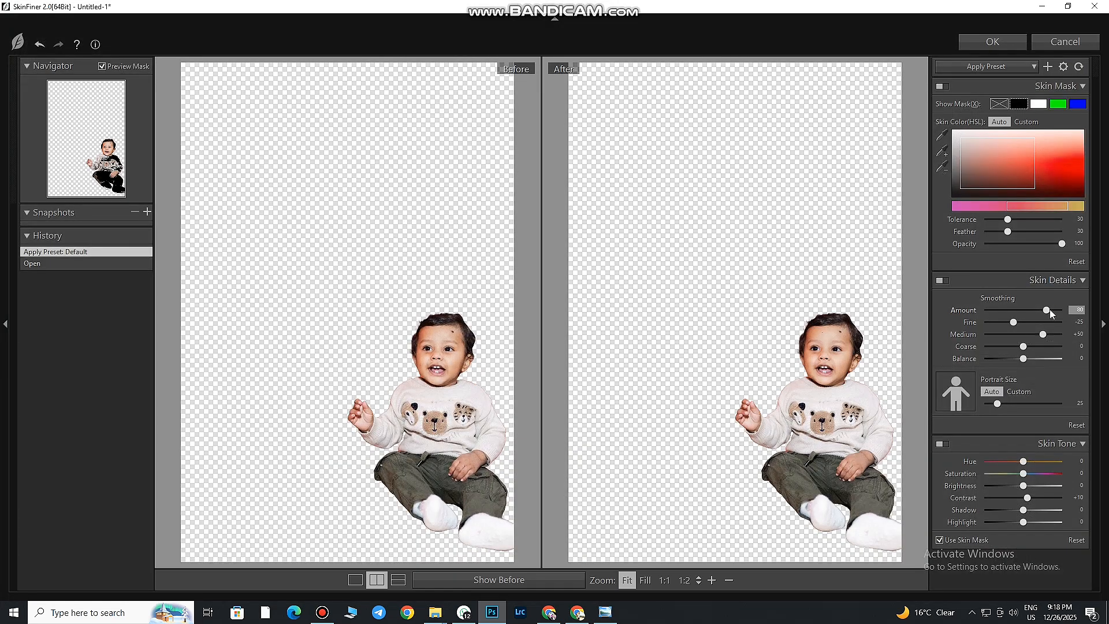
pyautogui.click(1051, 311)
pyautogui.click(1013, 232)
pyautogui.click(1013, 219)
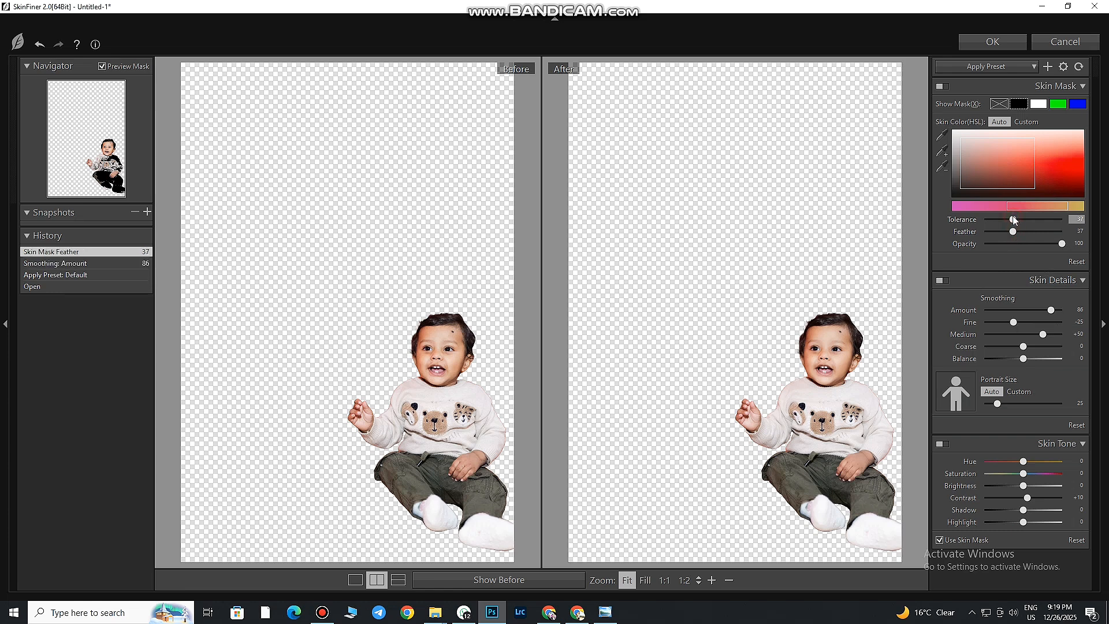
pyautogui.click(1029, 358)
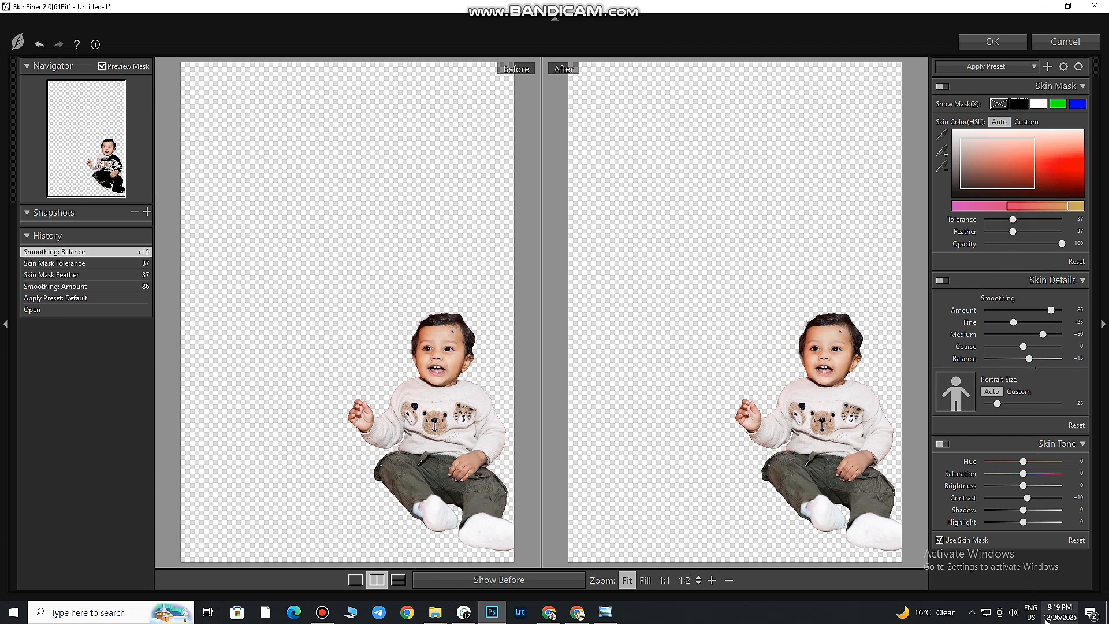
pyautogui.click(982, 46)
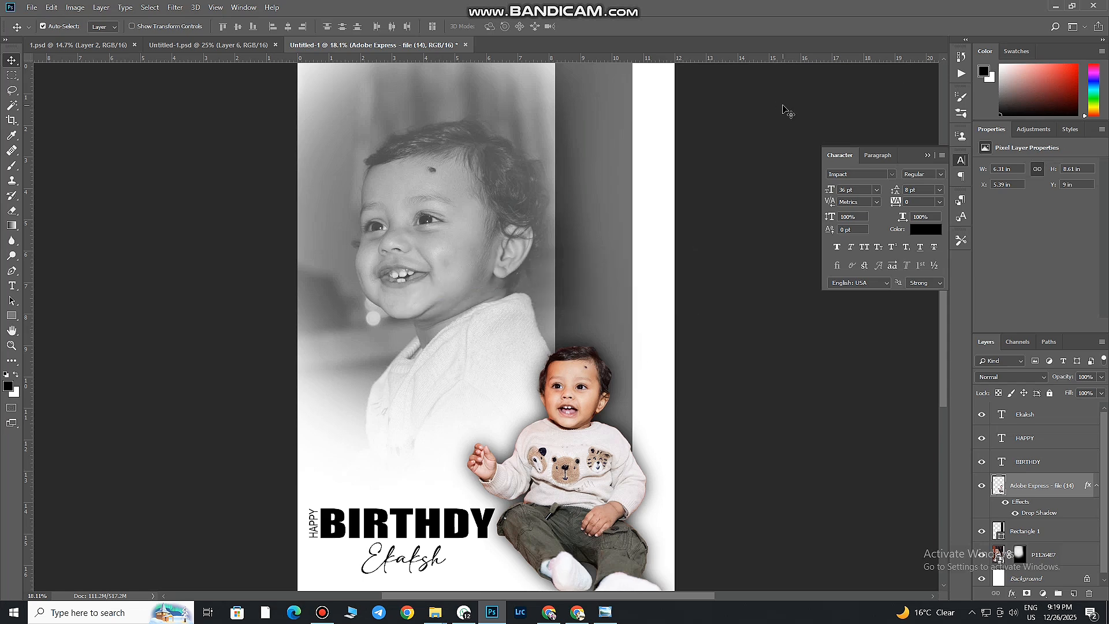
# Add a drop shadow to the grey vertical bar with a size of 76 px and a spread of about 28%
pyautogui.scroll(-2, 549, 215)
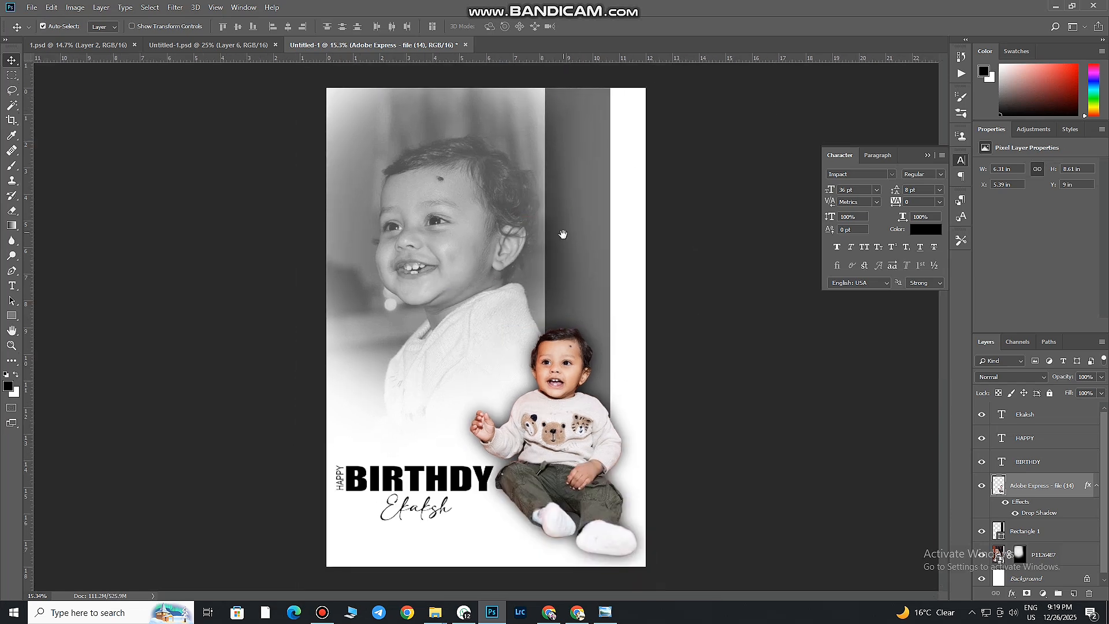
pyautogui.click(585, 276)
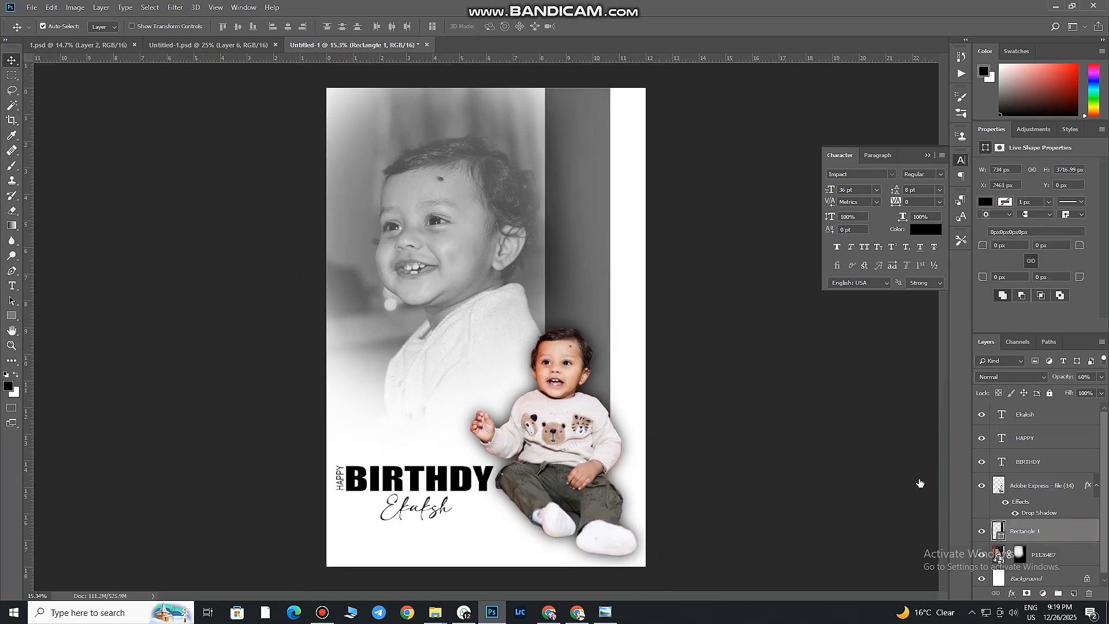
pyautogui.click(705, 536)
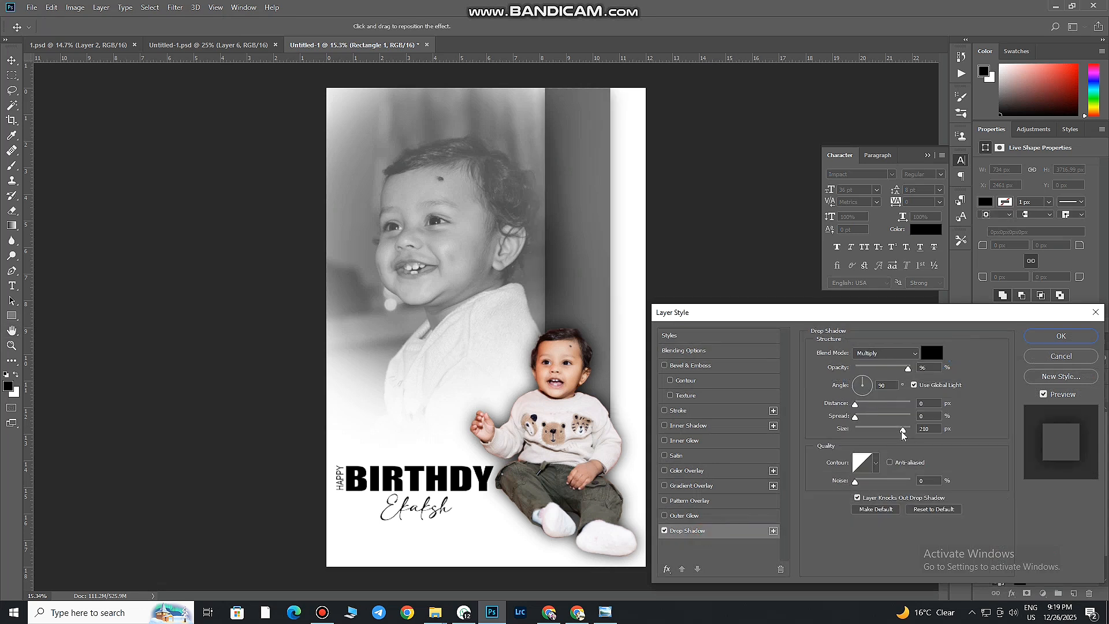
pyautogui.moveTo(901, 430); pyautogui.dragTo(870, 417)
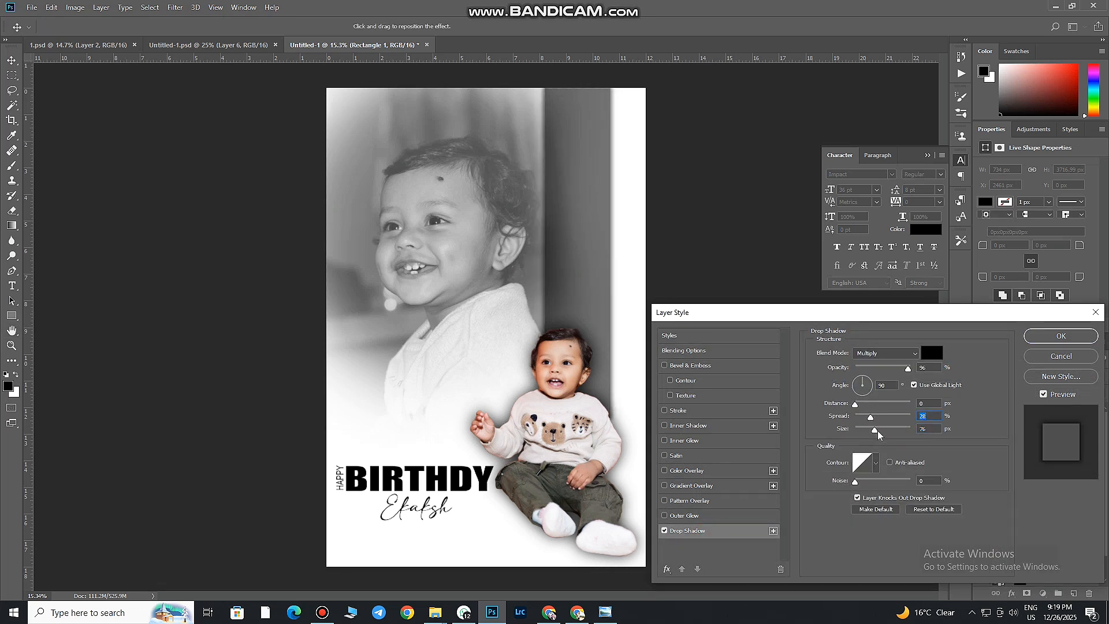
pyautogui.click(1055, 337)
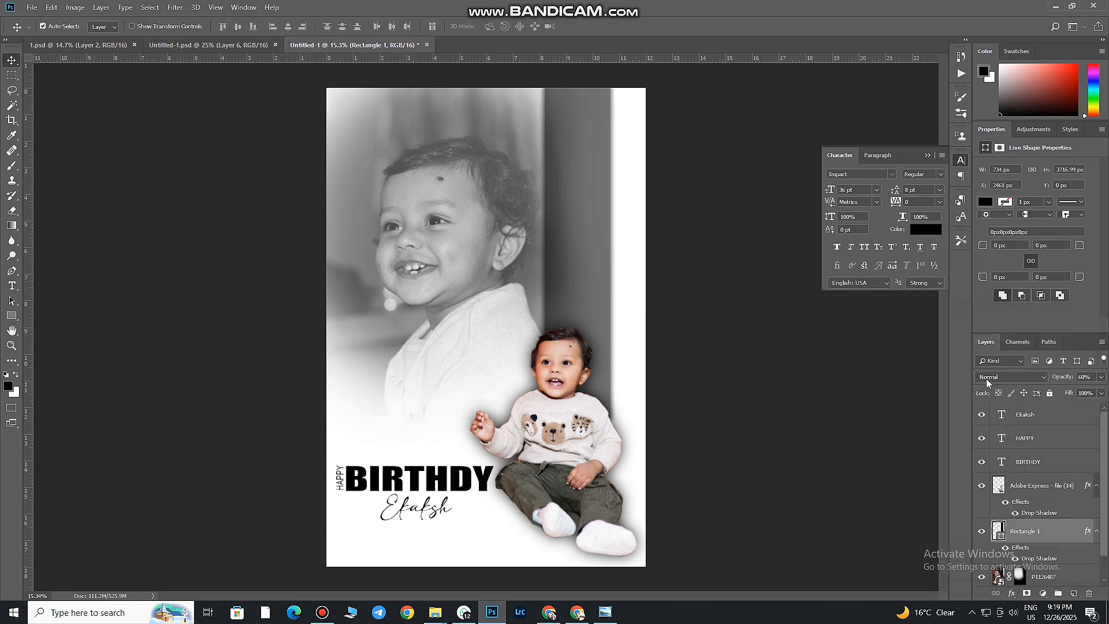